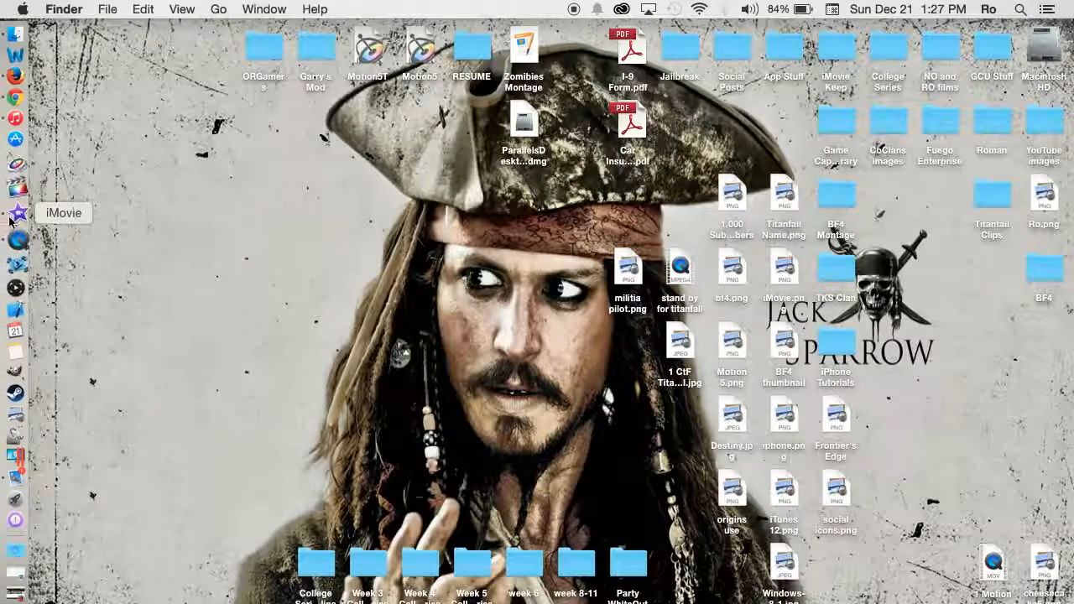
Open iMovie, select the My Tutorial project and check the two emoji clips at the end of its timeline
left_click(15, 216)
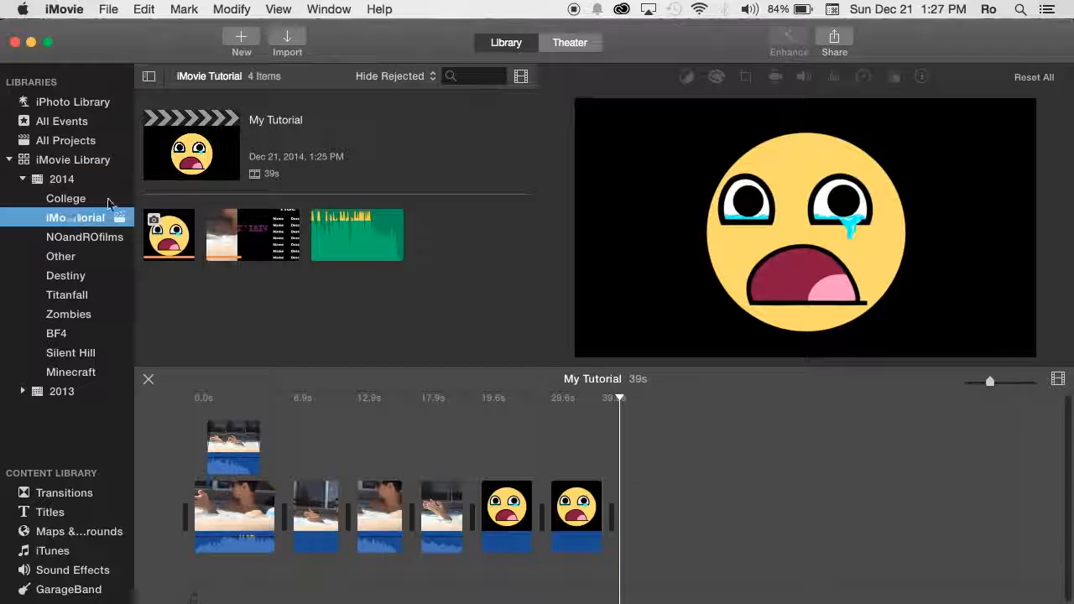
left_click(191, 166)
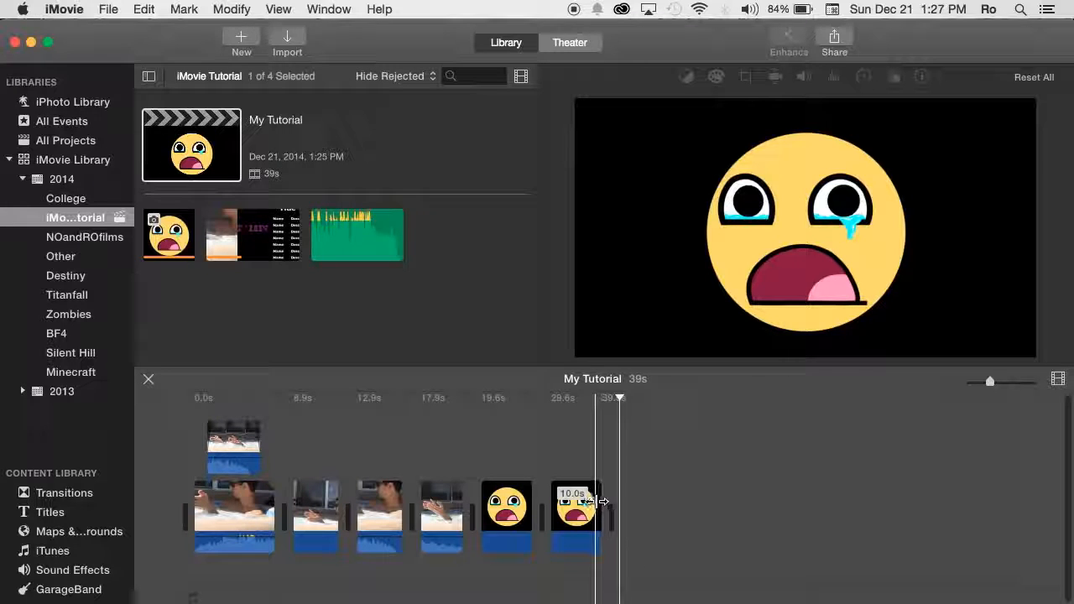
left_click(498, 507)
left_click(571, 505)
left_click(517, 505)
left_click(524, 463)
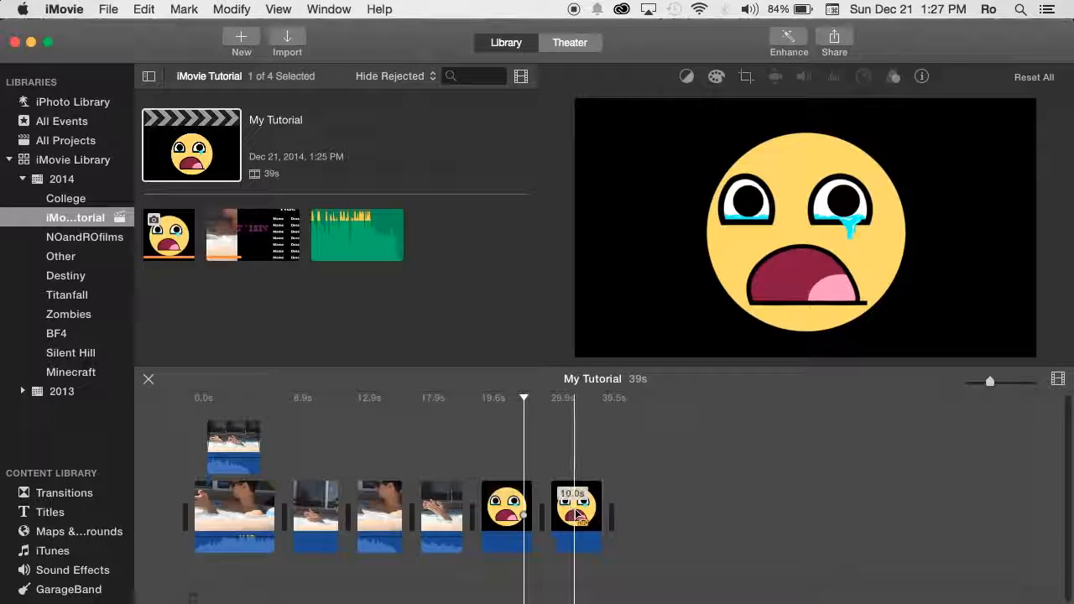
Add a Standard title as its own clip after the last emoji clip in the timeline
left_click(640, 491)
left_click(40, 511)
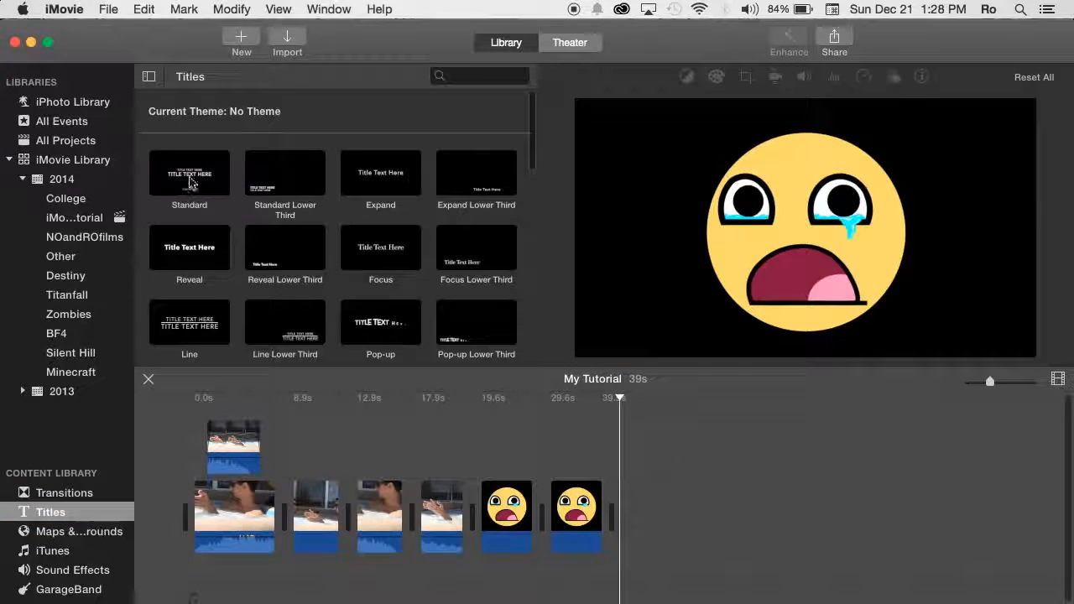
left_click_drag(199, 179, 689, 501)
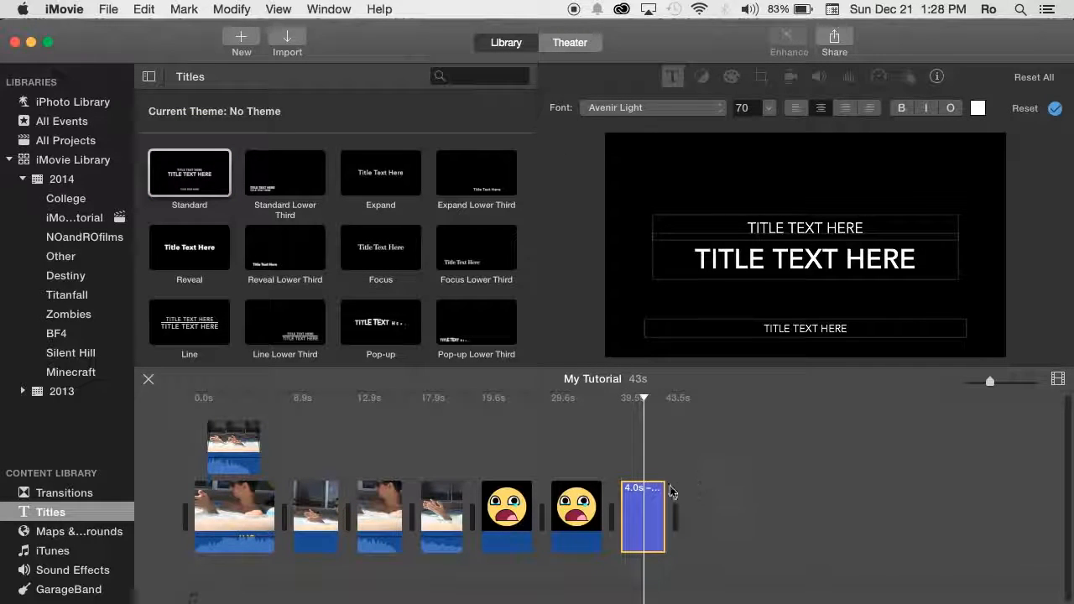
Move the title from the end of the timeline onto the last emoji clip as an overlay and close its text editing
left_click_drag(642, 516, 562, 468)
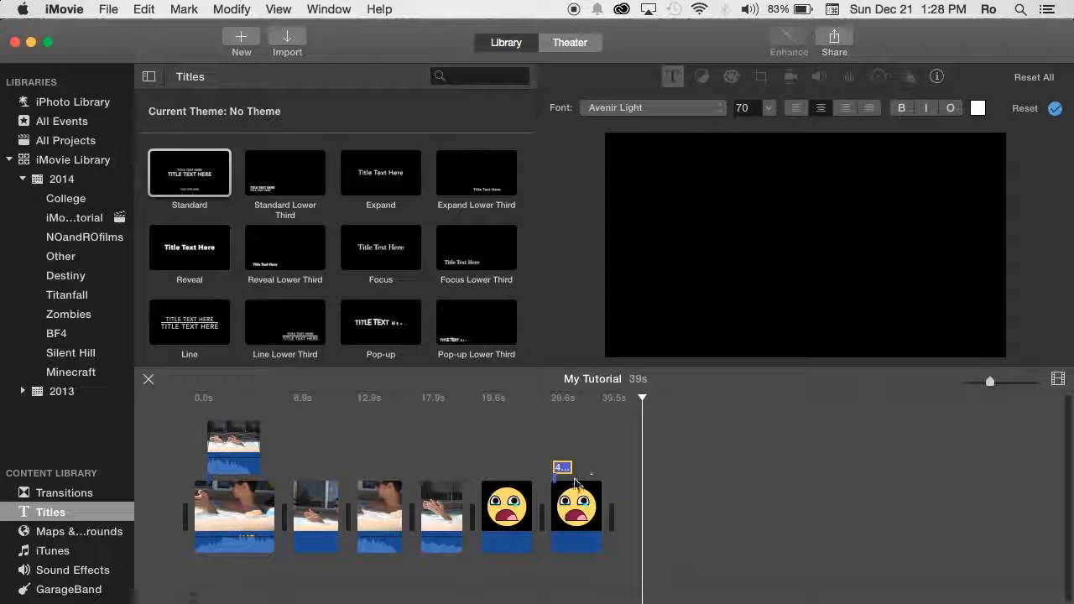
left_click(564, 465)
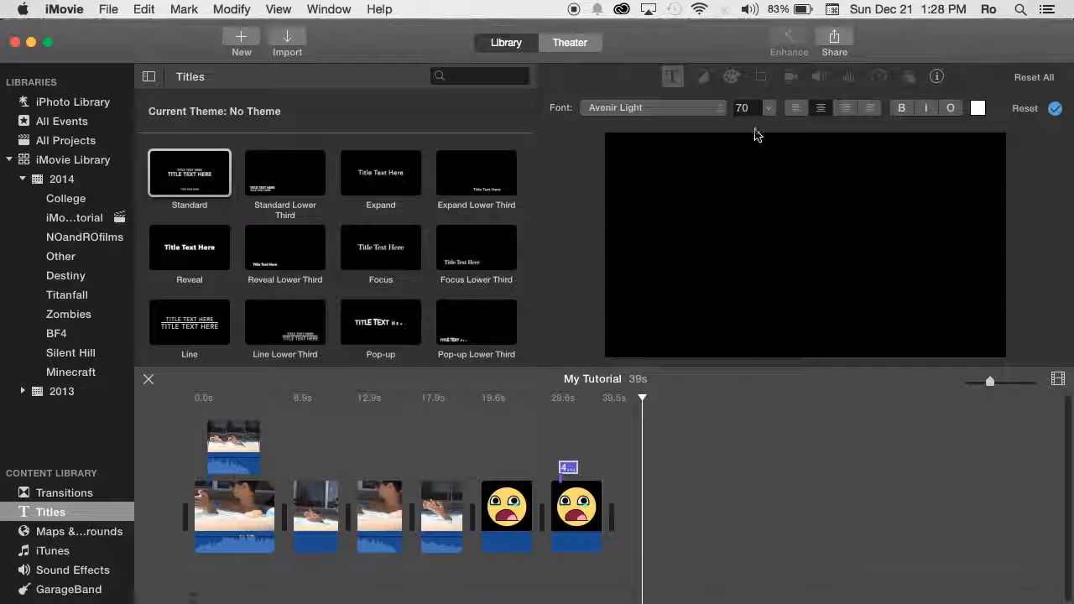
left_click(1054, 107)
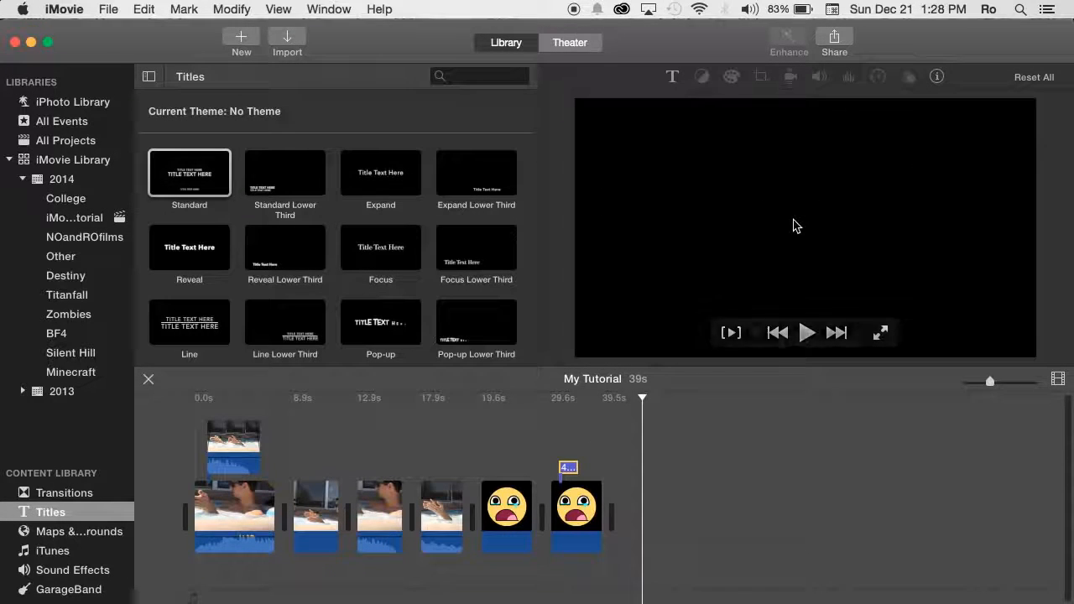
Try replacing the upper text line of the title over the last emoji clip
left_click(566, 473)
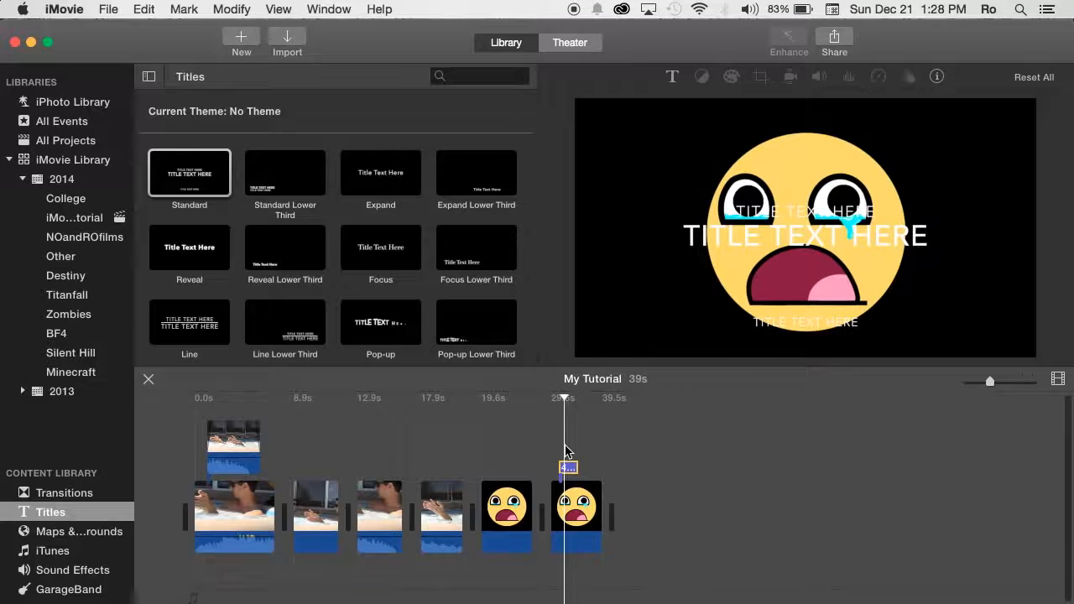
double_click(792, 222)
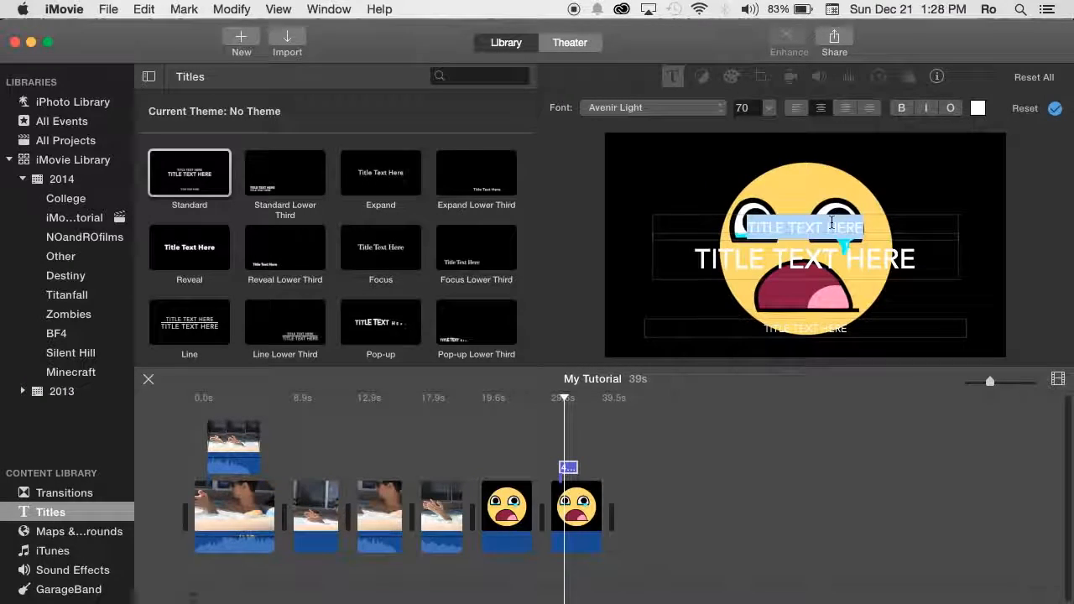
type("DIS")
left_click(815, 257)
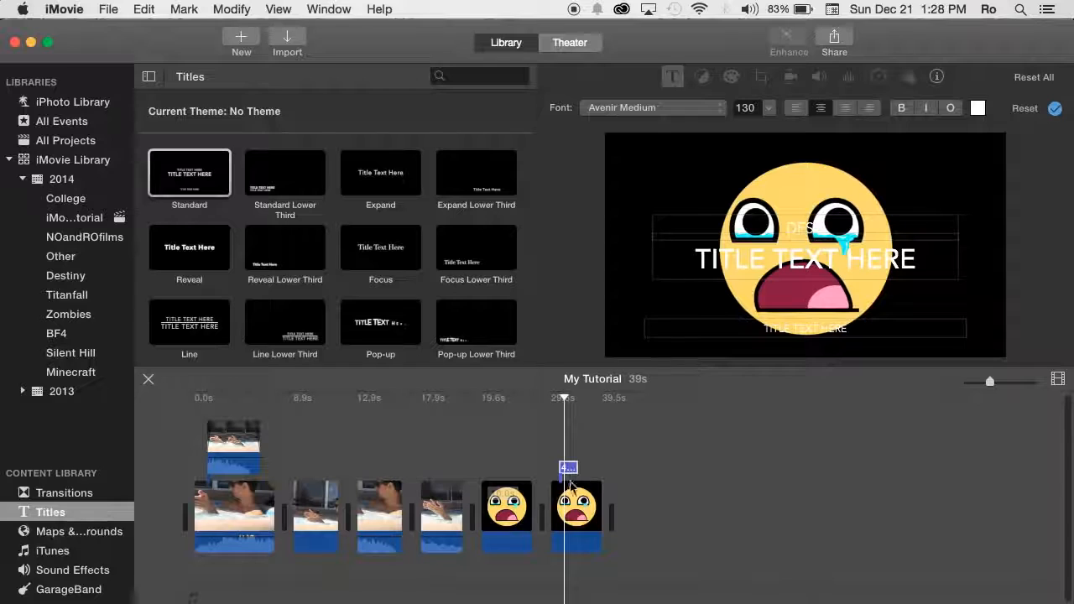
Extend the title to 6.6 s and move it behind the last emoji clip as a standalone clip
mouse_move(593, 472)
left_mouse_down()
mouse_move(501, 467)
mouse_move(576, 468)
mouse_move(535, 453)
mouse_move(593, 465)
left_mouse_up()
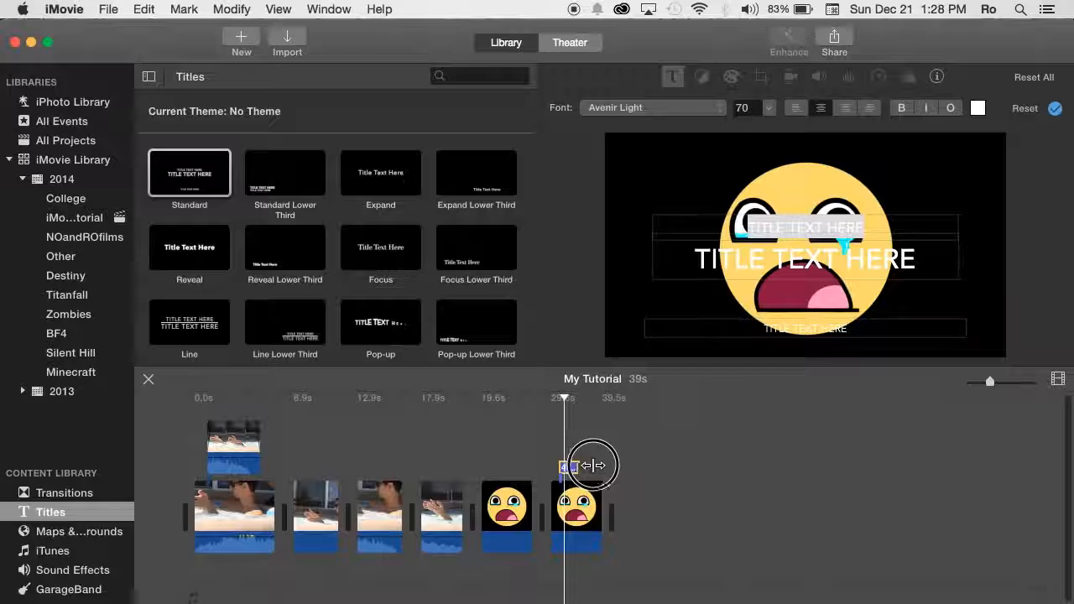
left_click_drag(575, 467, 675, 480)
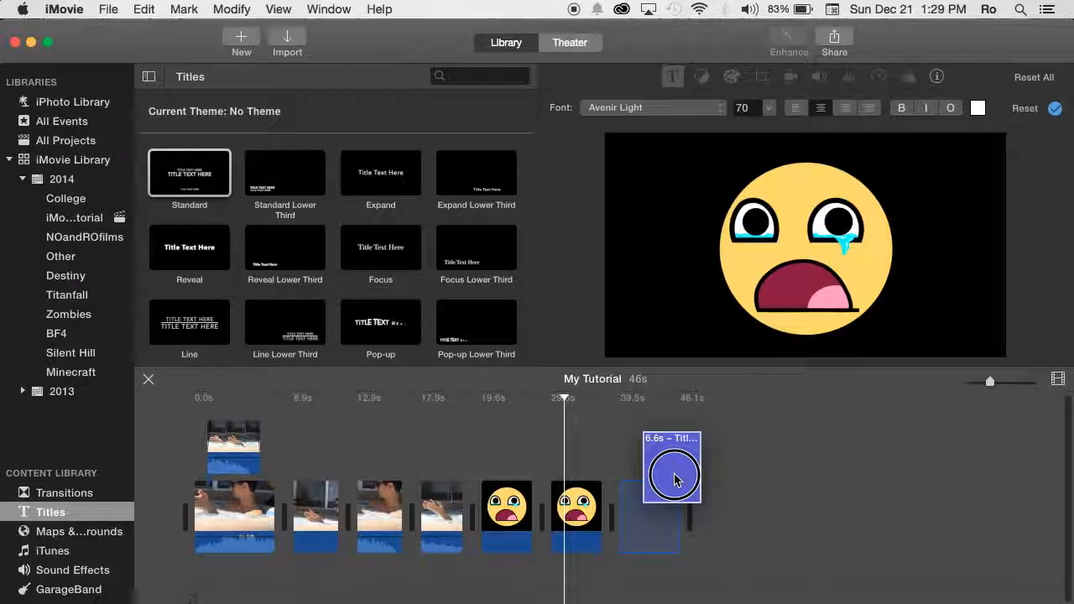
left_click_drag(675, 480, 703, 525)
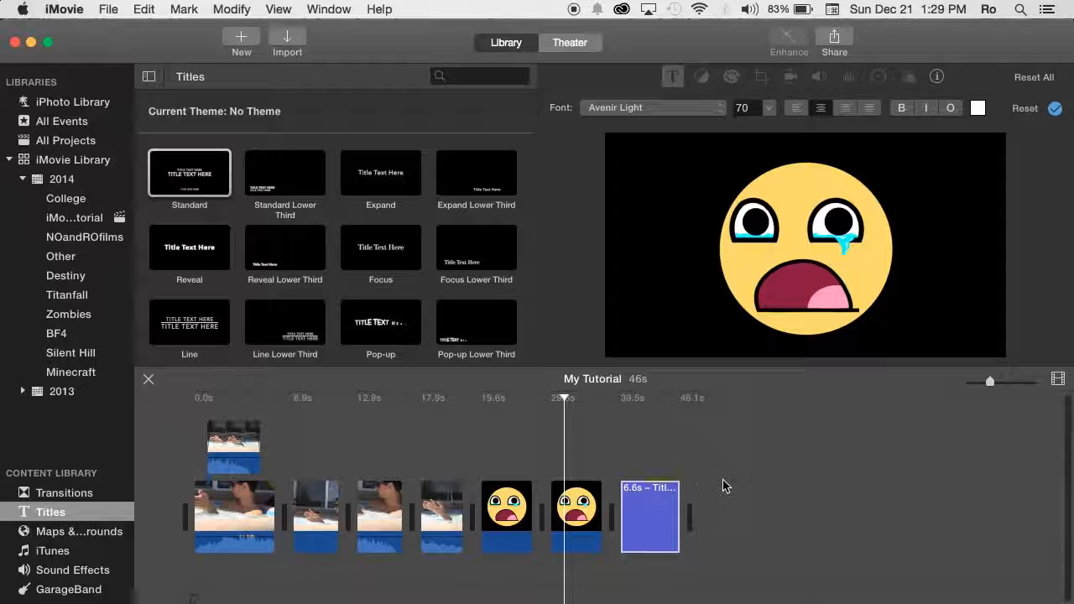
left_click(656, 432)
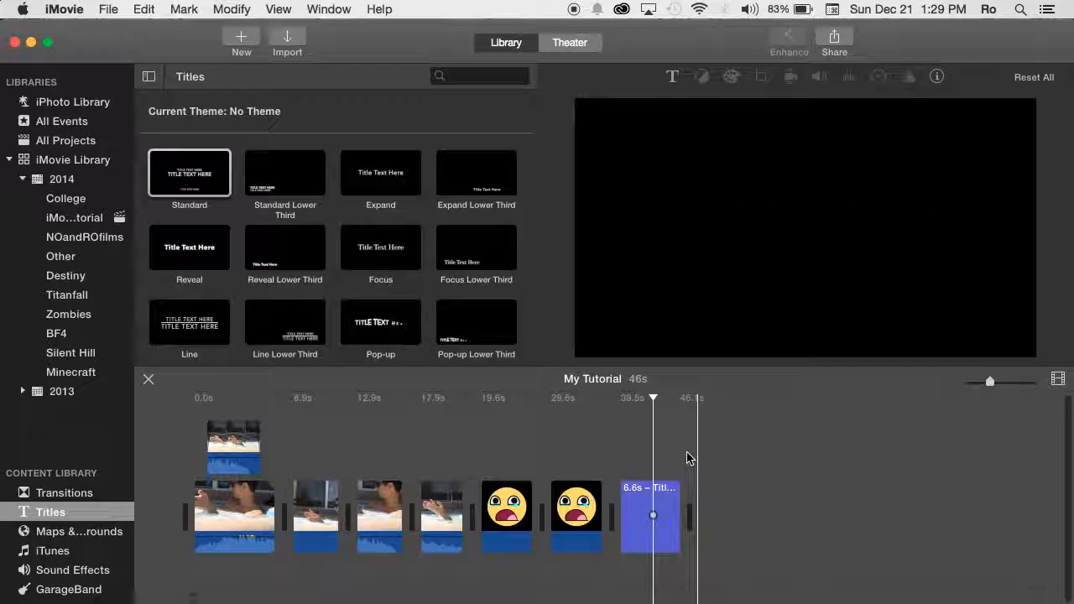
left_click(659, 495)
left_click(640, 497)
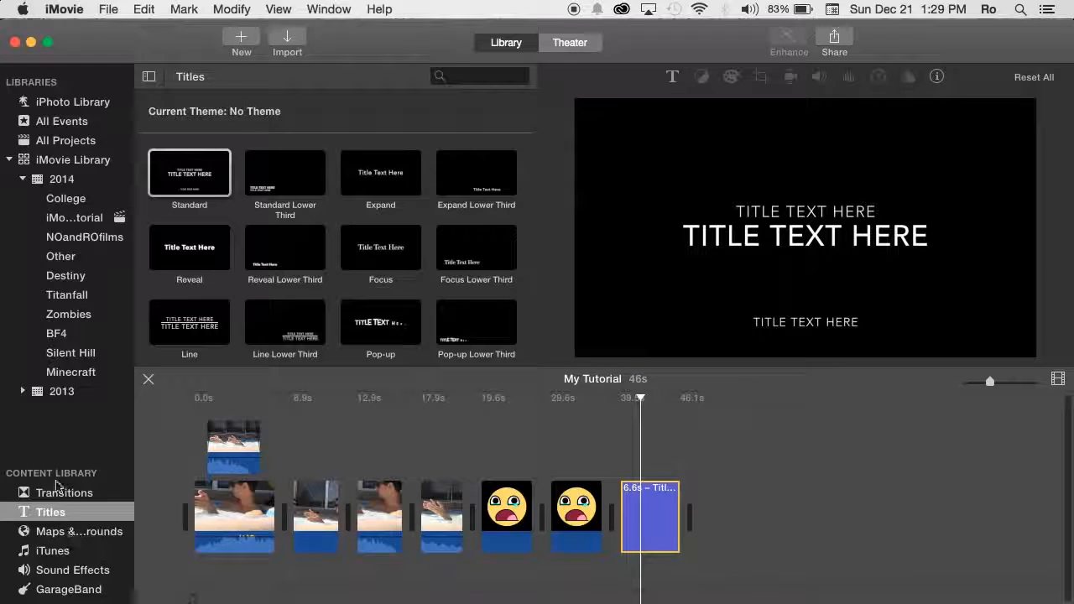
Look through the available maps and backgrounds for one to put behind the end title
left_click(70, 532)
left_click_drag(134, 531, 196, 519)
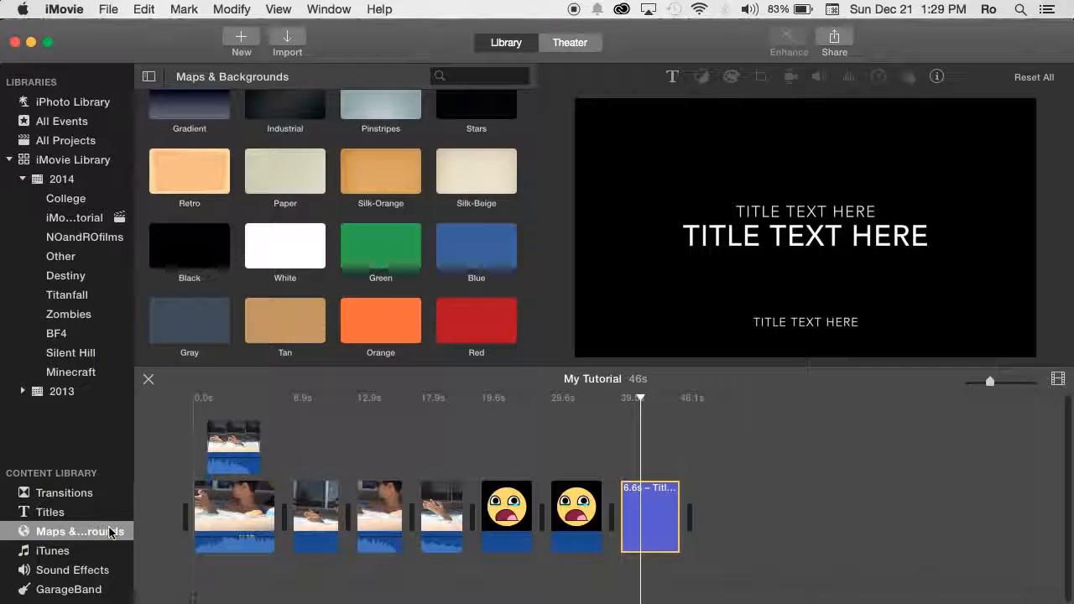
scroll(377, 244, "up", 5)
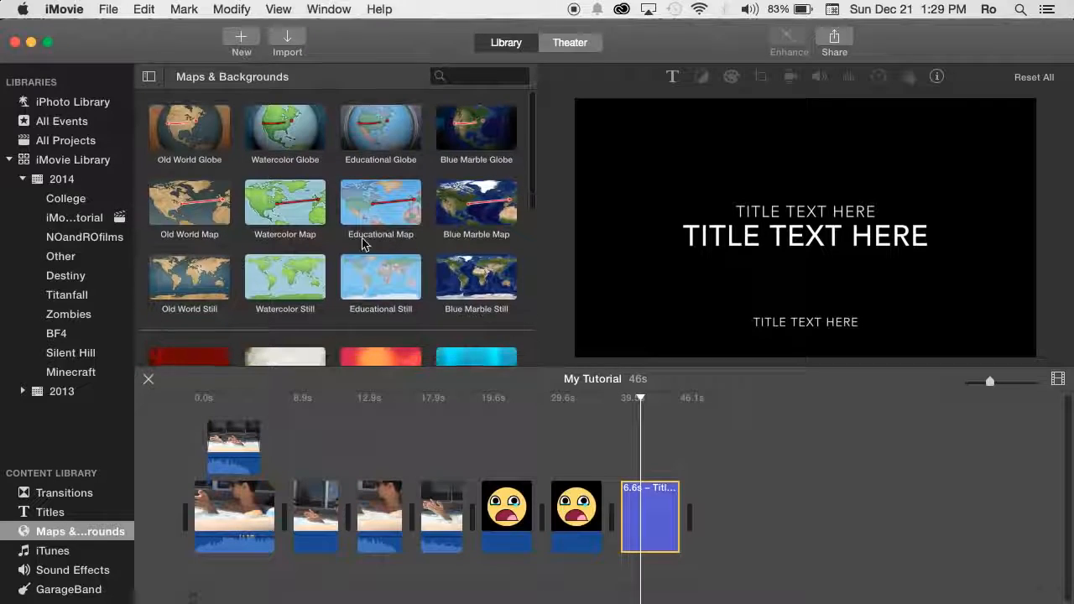
scroll(283, 201, "down", 3)
scroll(284, 201, "down", 4)
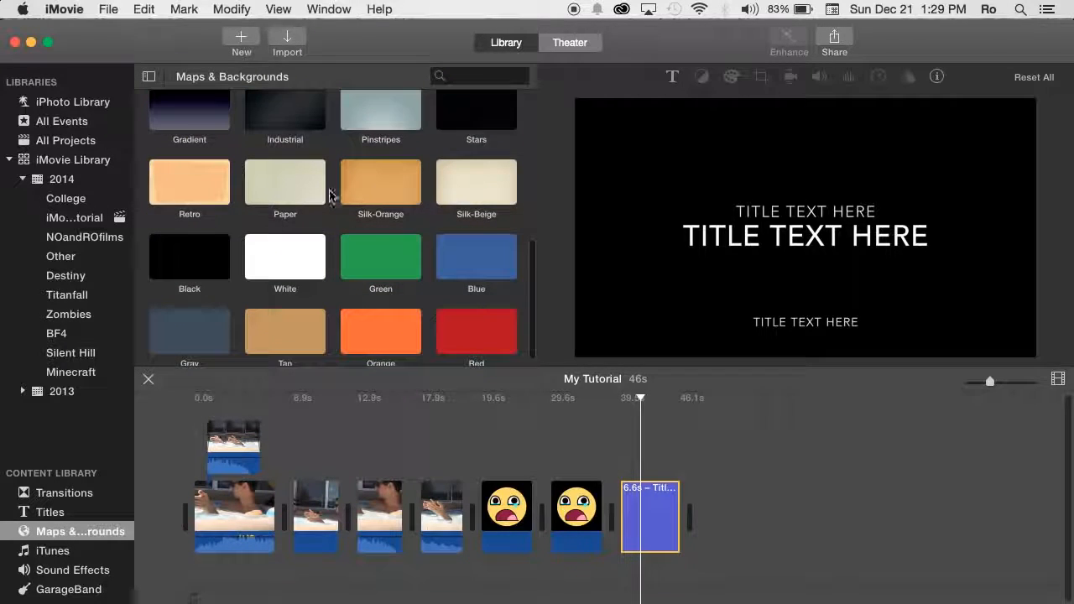
scroll(356, 222, "up", 3)
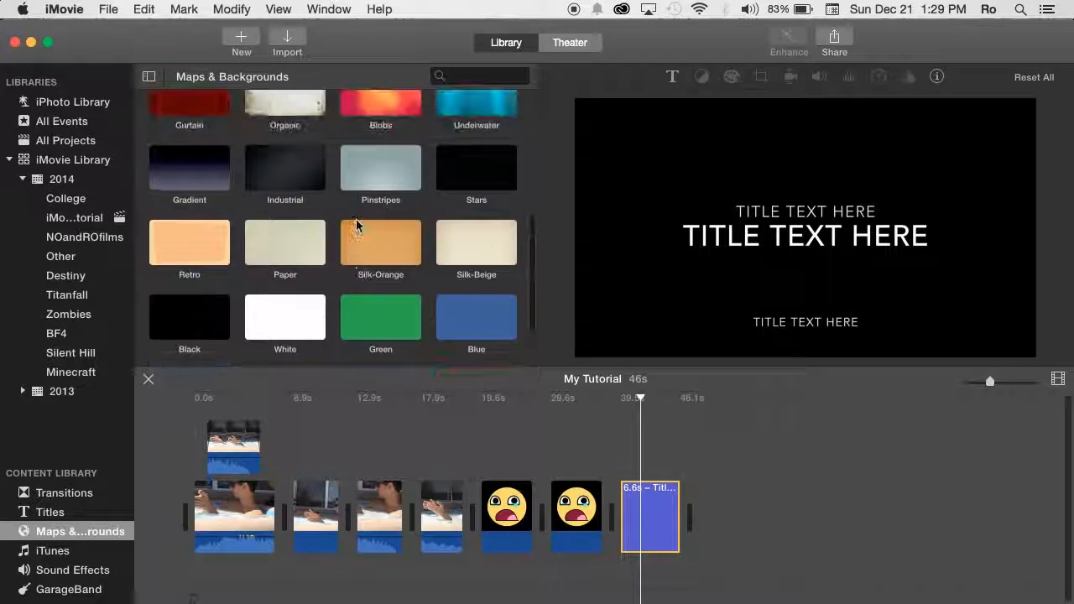
left_click(216, 144)
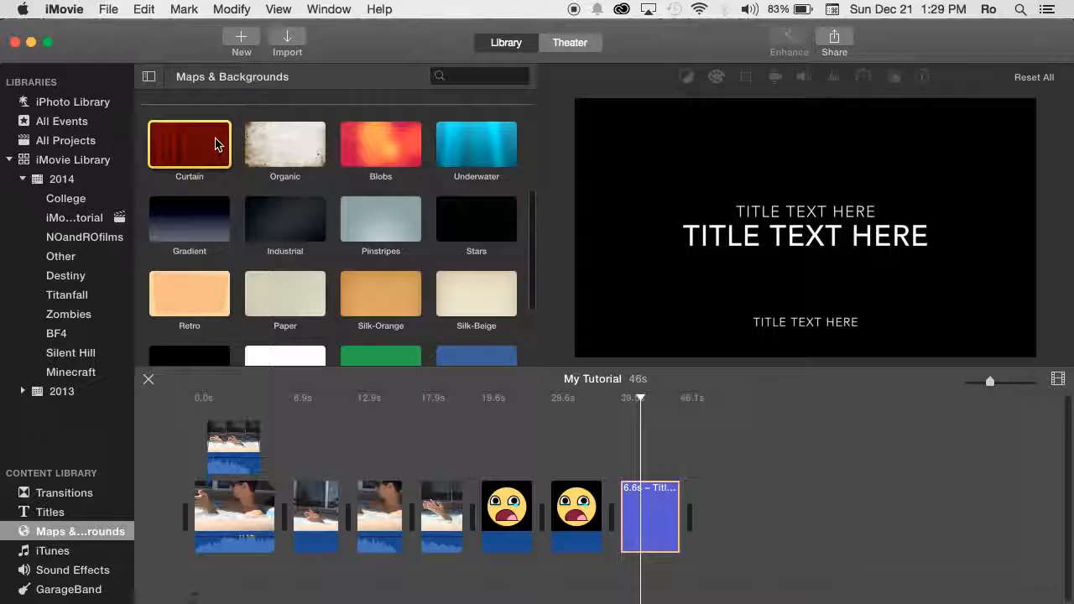
scroll(404, 160, "down", 1)
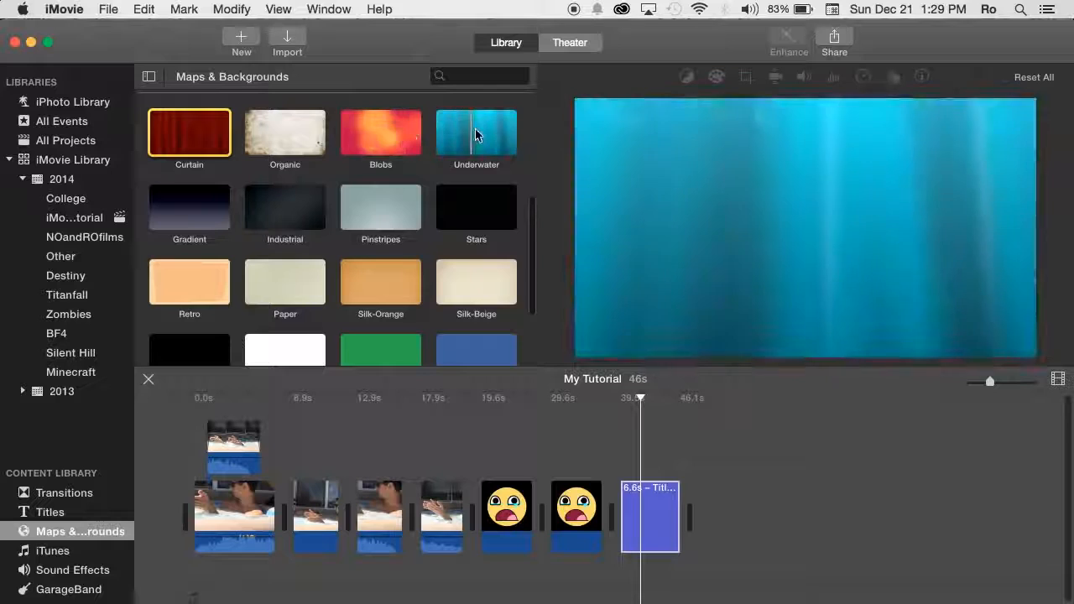
scroll(401, 136, "down", 4)
scroll(366, 245, "down", 3)
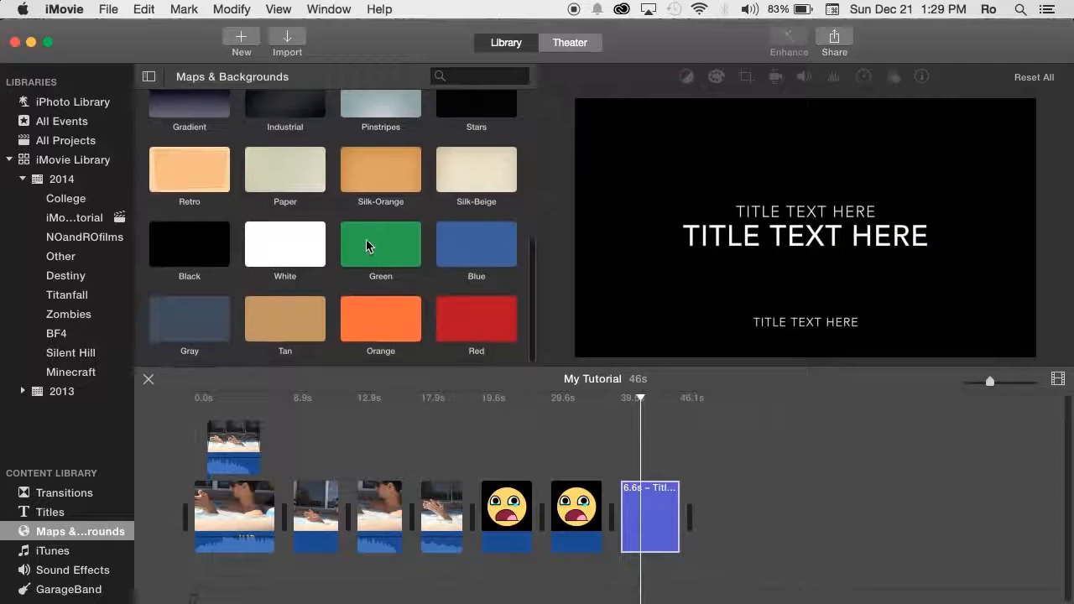
Add the Blue background at the end of the timeline beneath the title, with both lasting 4.0 s
left_click(640, 509)
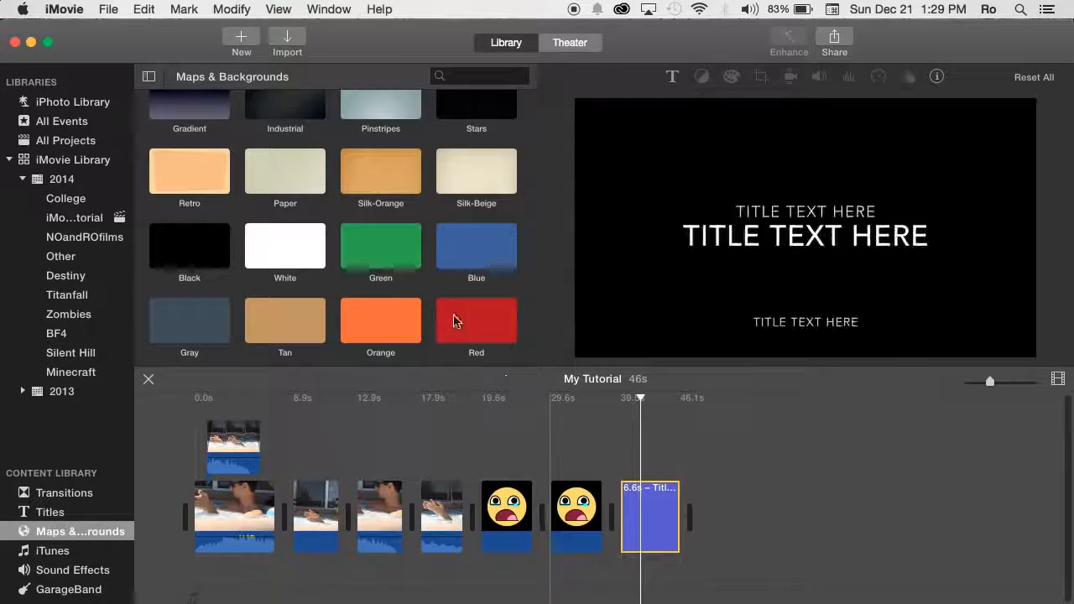
left_click(478, 247)
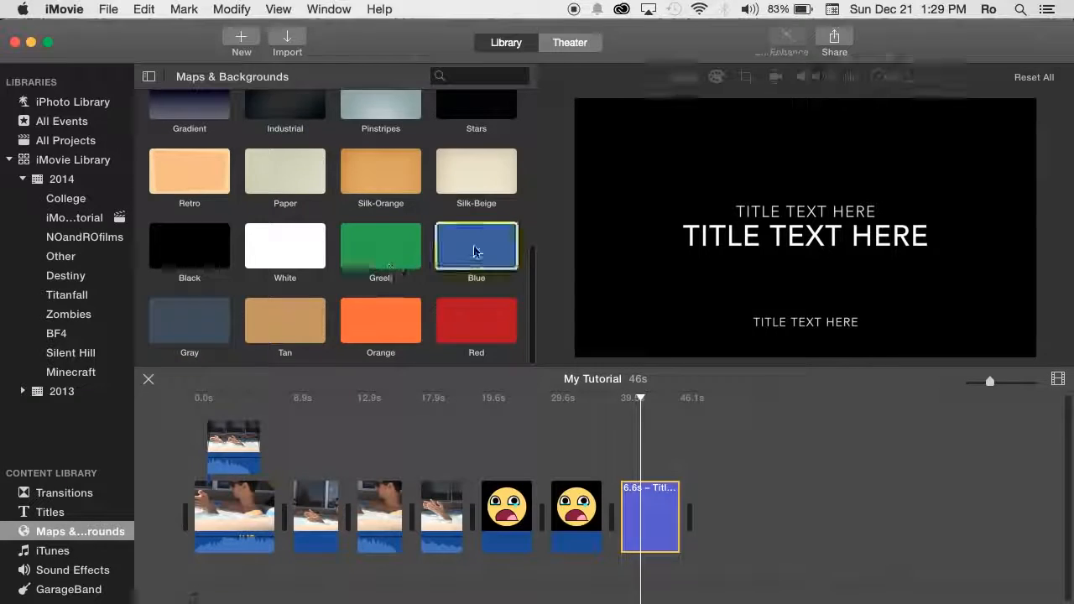
scroll(479, 235, "up", 2)
left_click_drag(468, 280, 625, 415)
left_click_drag(721, 495, 666, 461)
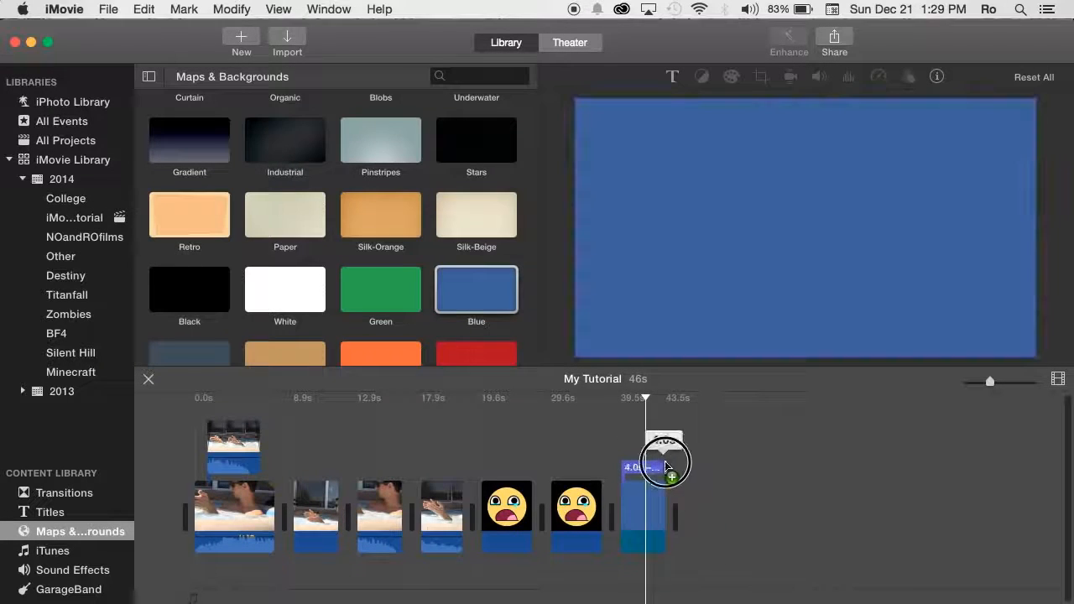
key("space")
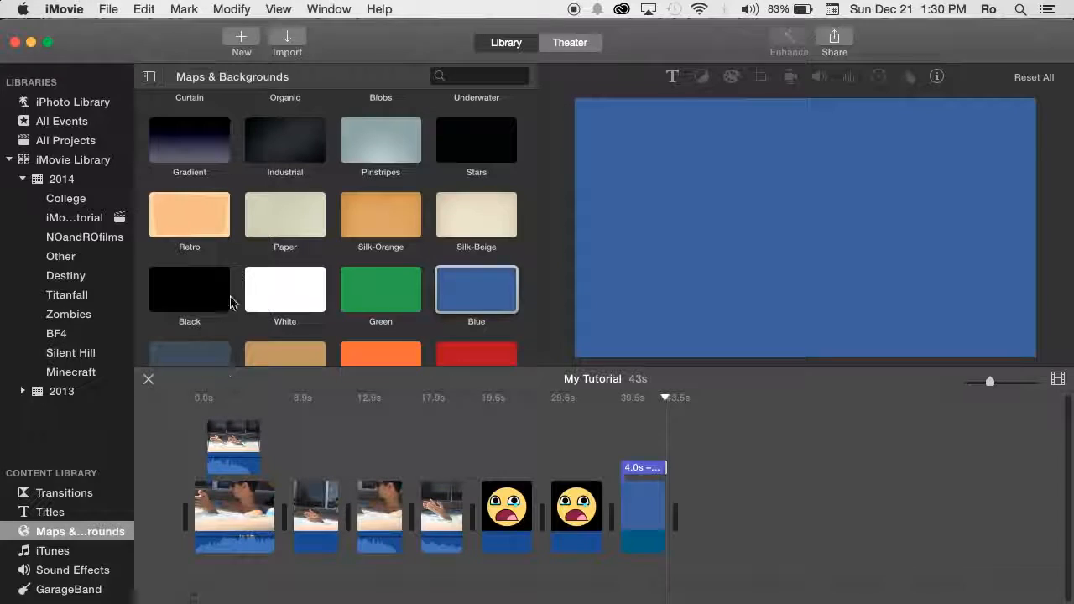
Examine the other map, texture and solid colour backgrounds offered as alternatives to Blue
left_click(52, 515)
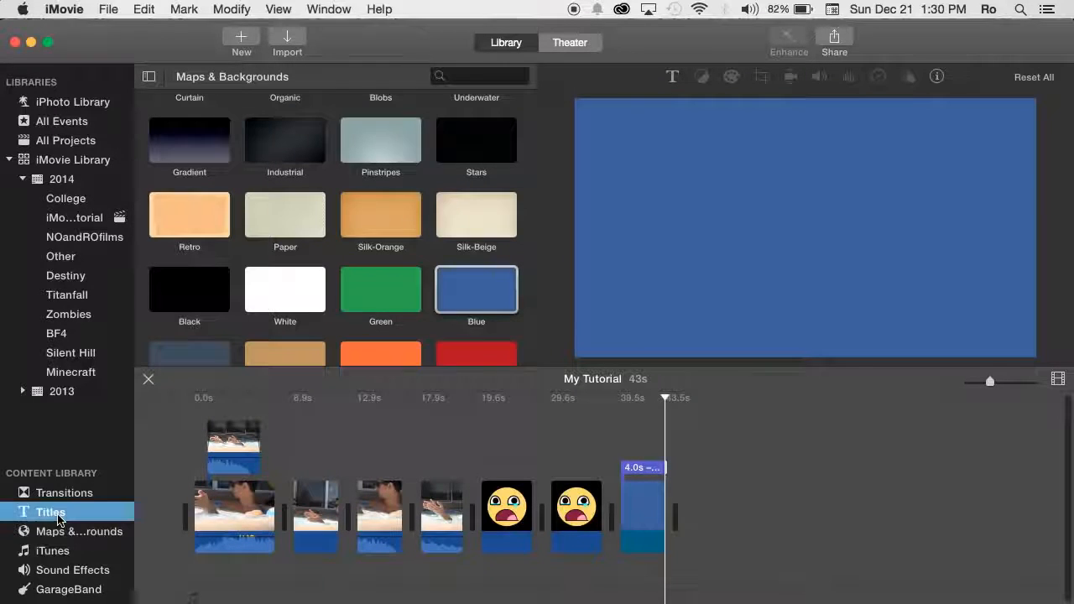
left_click(67, 533)
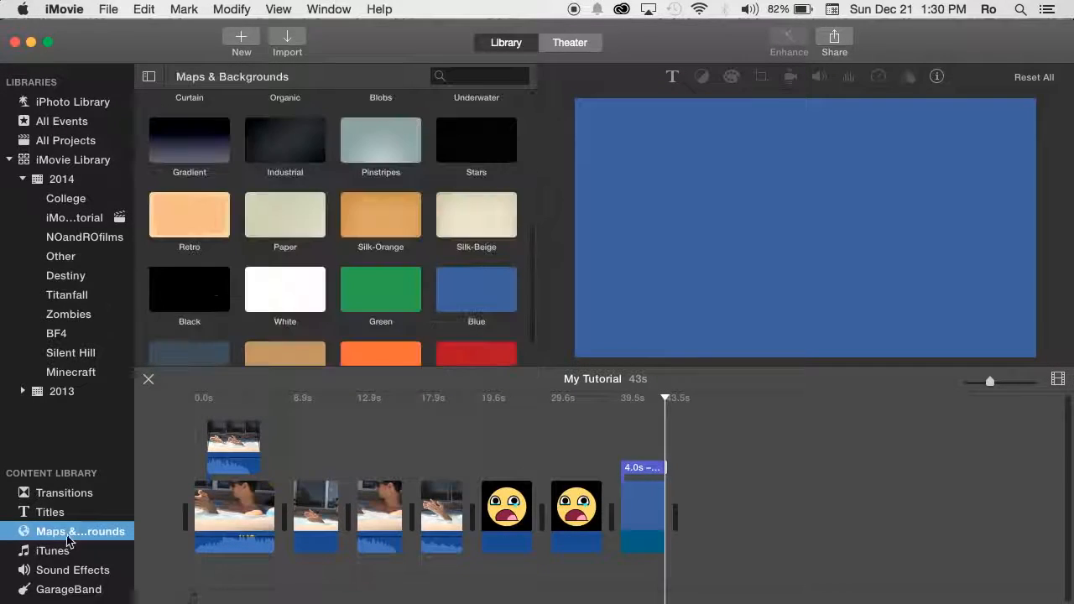
scroll(257, 266, "up", 5)
scroll(276, 252, "down", 5)
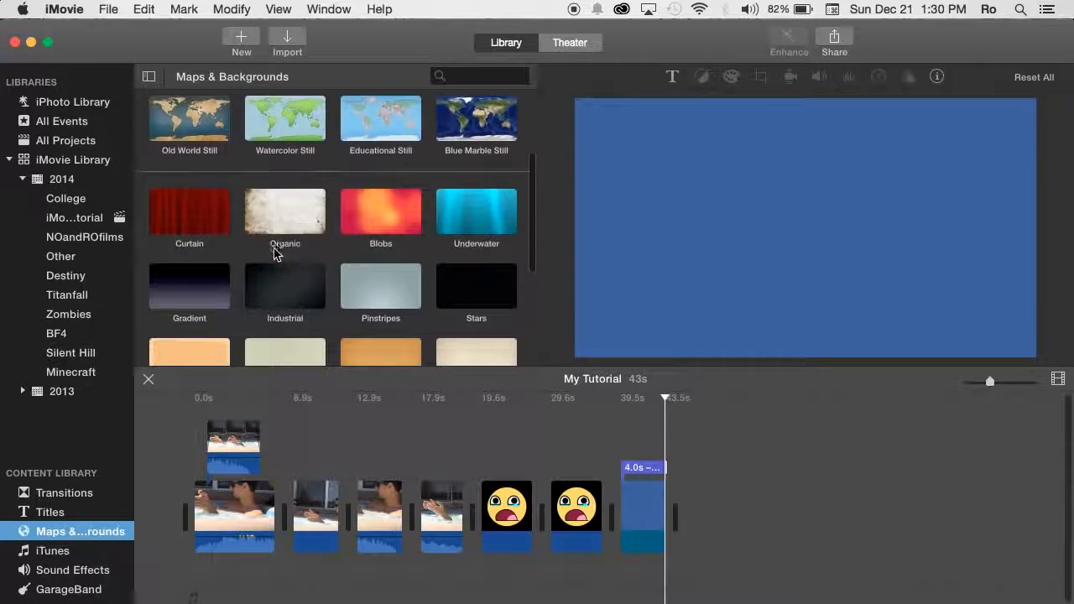
left_click(276, 220)
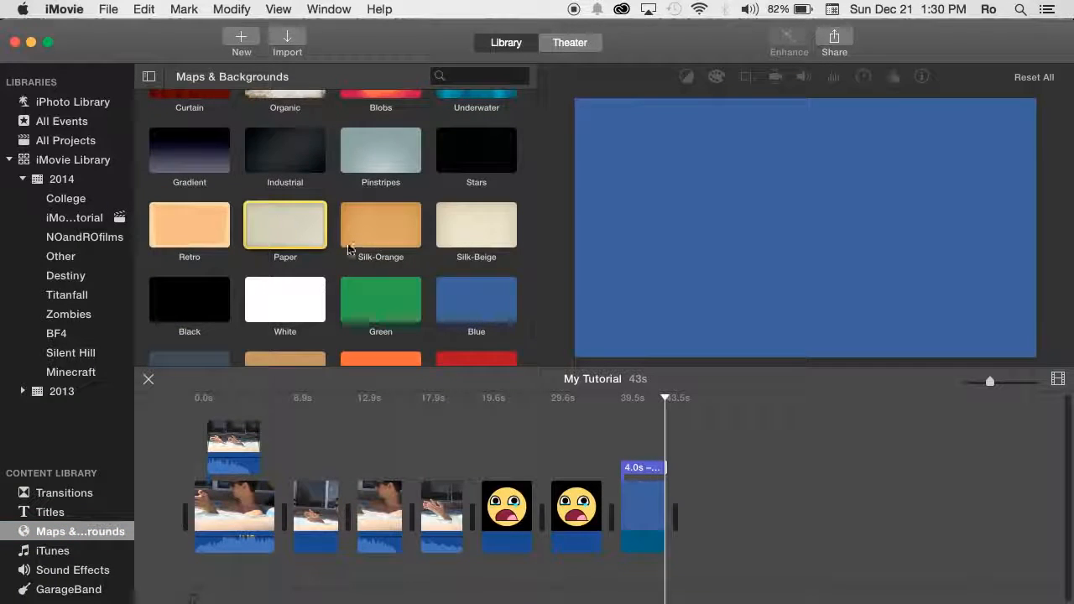
left_click(382, 233)
scroll(386, 251, "down", 3)
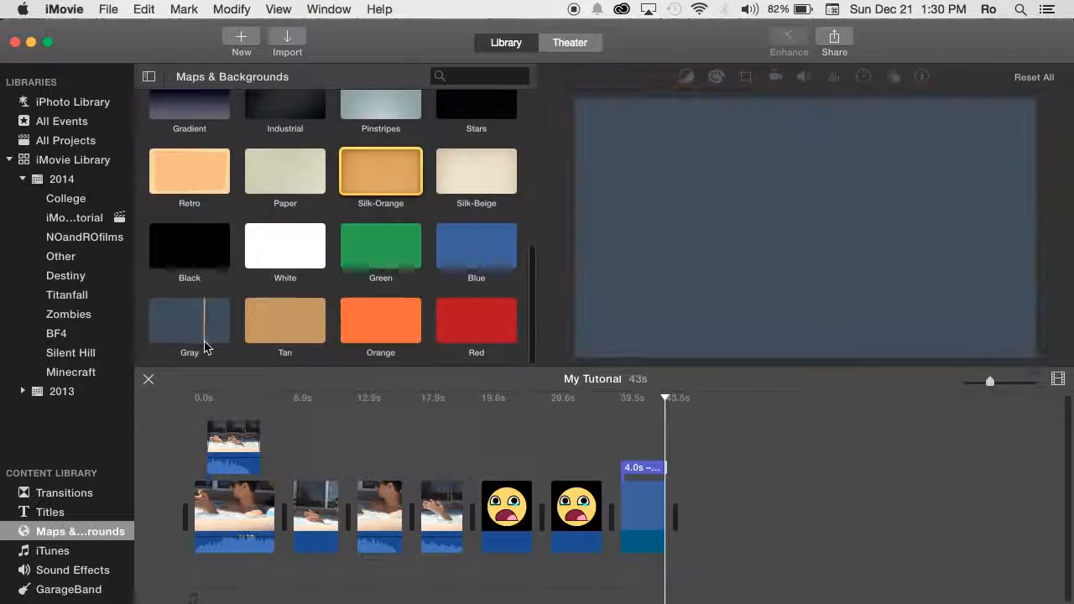
scroll(252, 319, "up", 5)
scroll(319, 286, "up", 3)
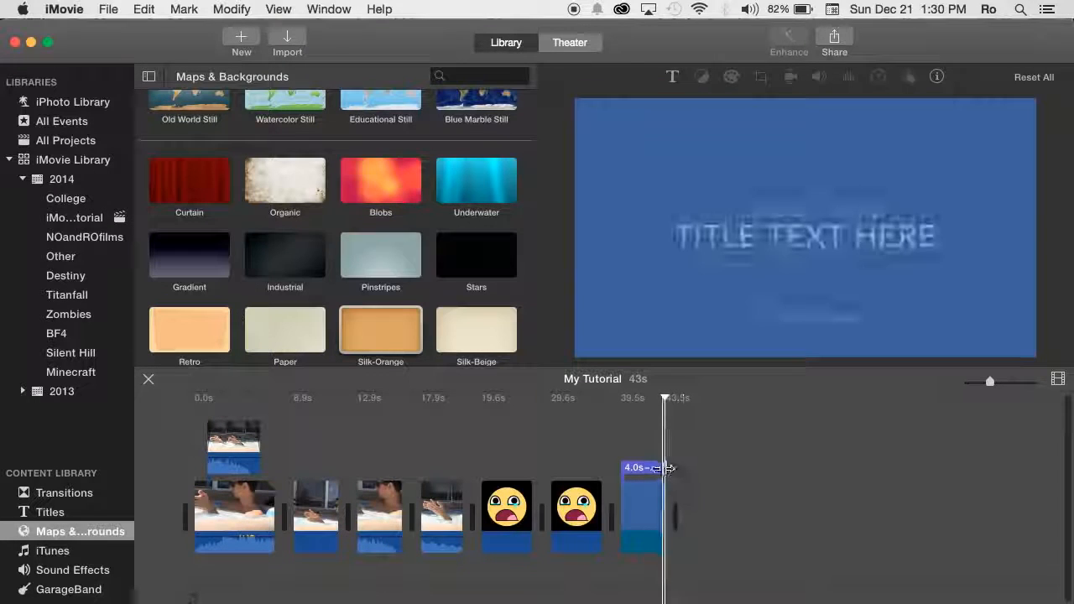
Select the end title over the blue background and open its upper text line for editing
left_click(644, 500)
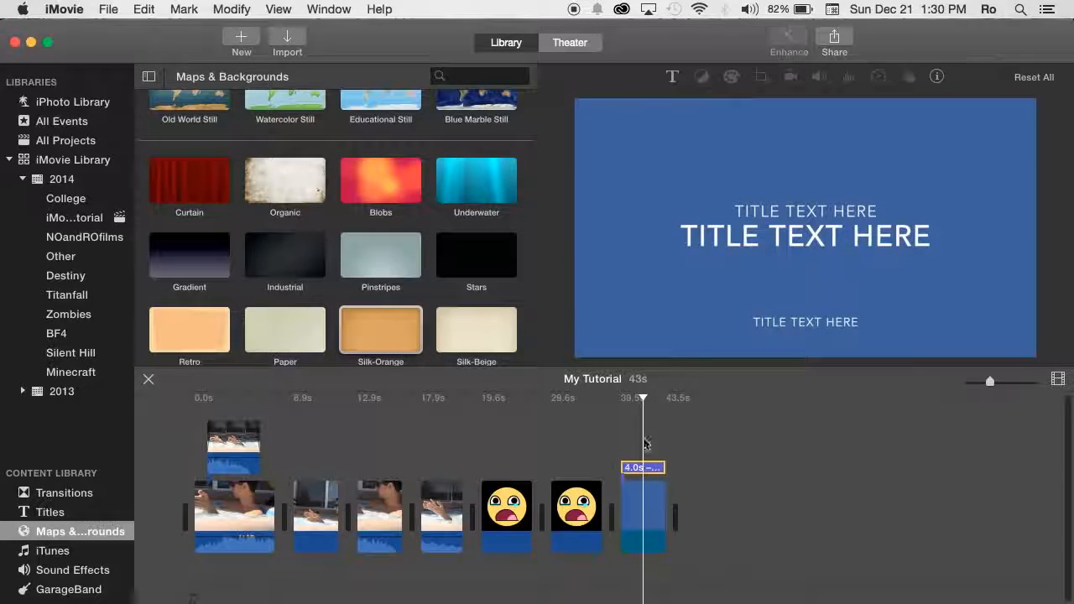
left_click(787, 220)
left_click(788, 227)
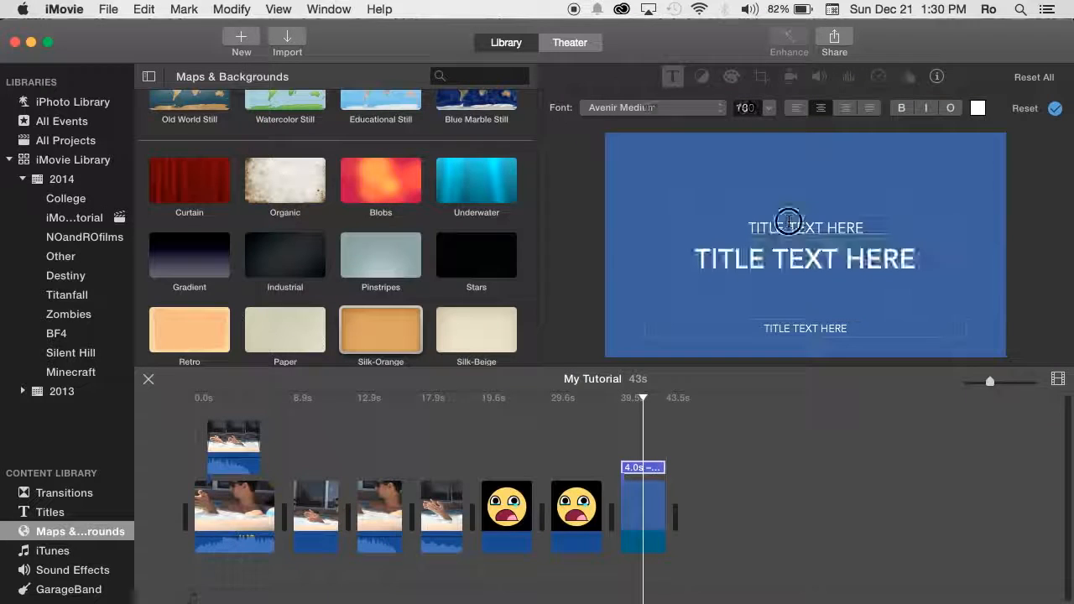
left_click(669, 79)
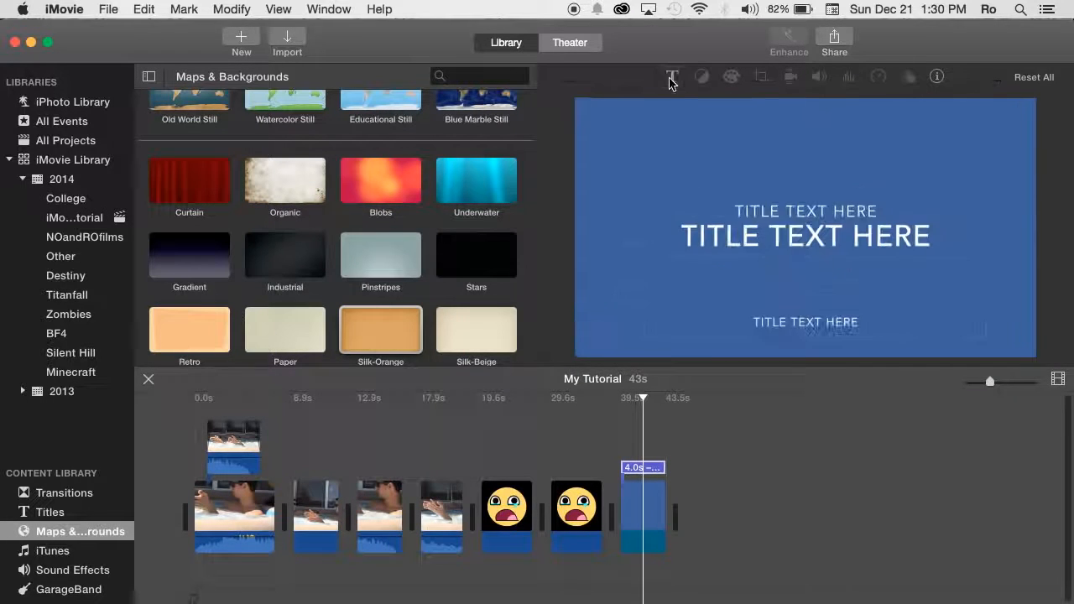
left_click(671, 81)
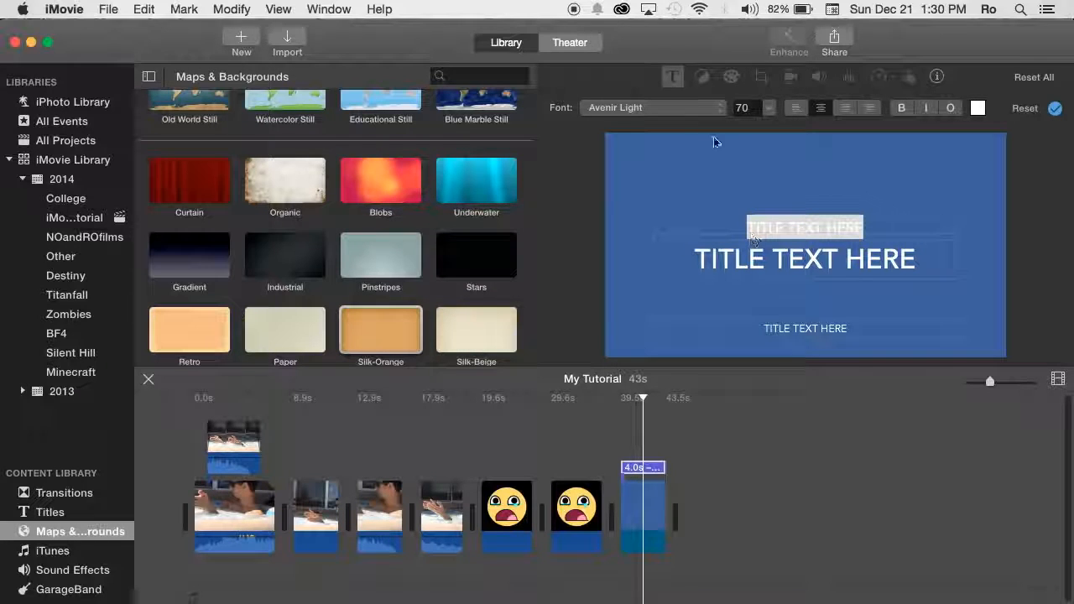
left_click(672, 76)
left_click(673, 75)
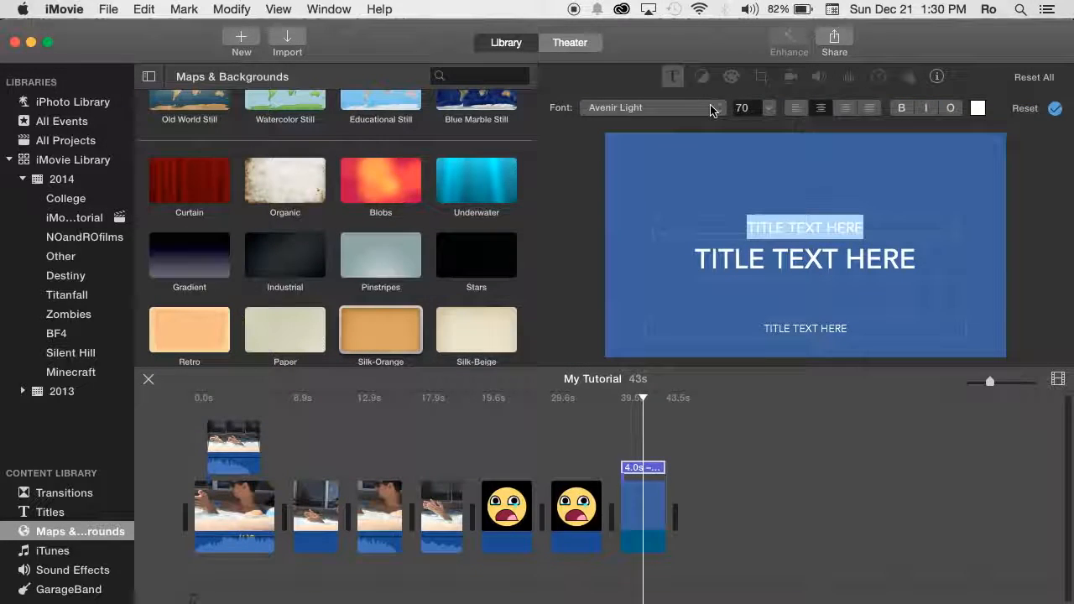
Examine the font, size, alignment and bold options available for the end title's upper line
left_click(711, 109)
left_click(710, 110)
left_click(719, 104)
left_click(807, 189)
left_click(764, 110)
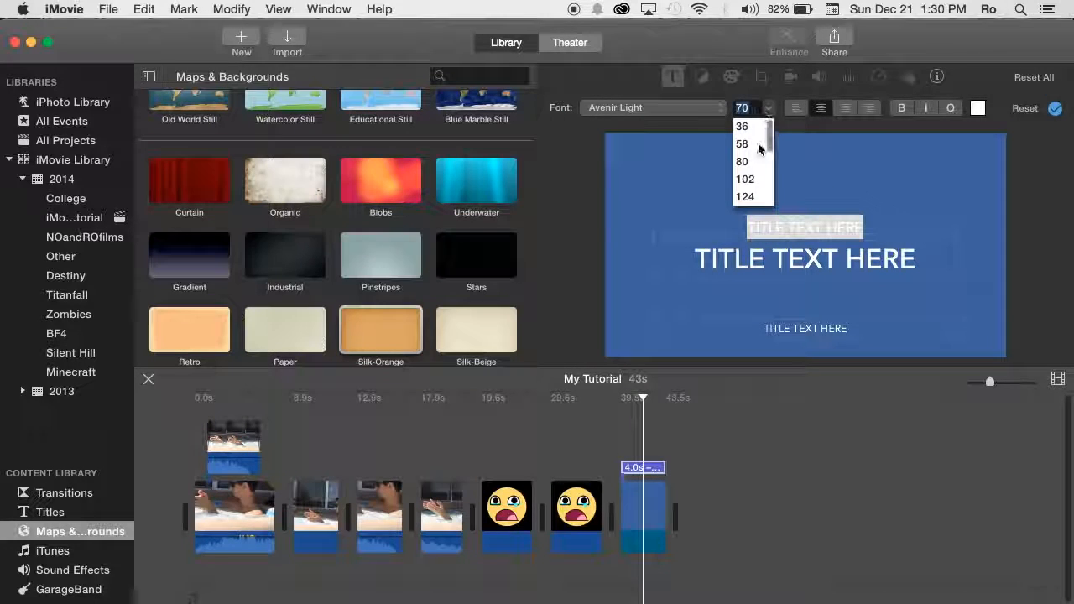
left_click(823, 177)
left_click(686, 99)
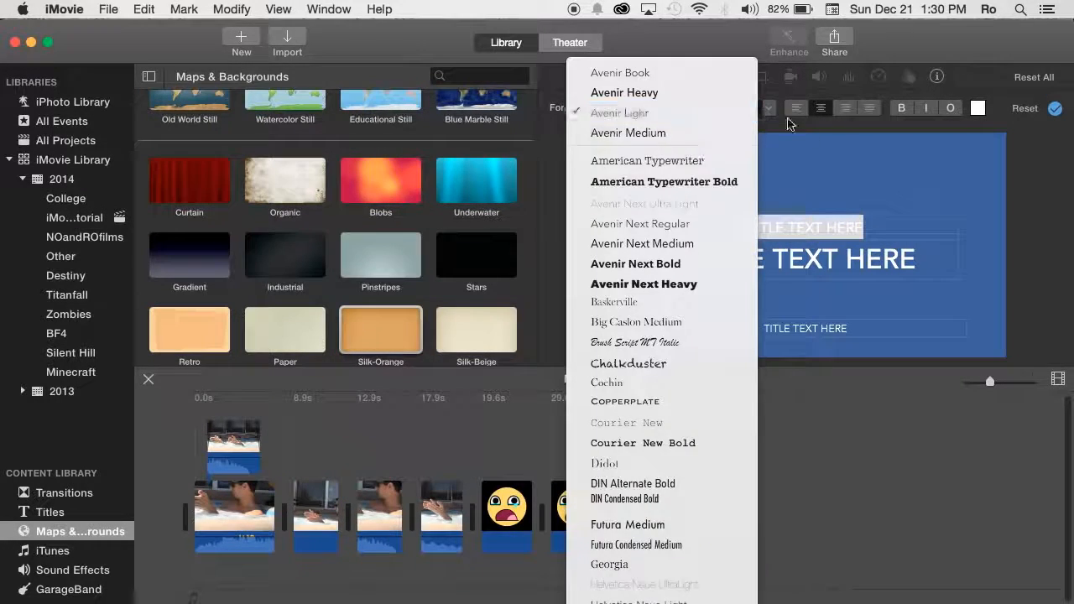
left_click(929, 140)
left_click(845, 110)
left_click(820, 109)
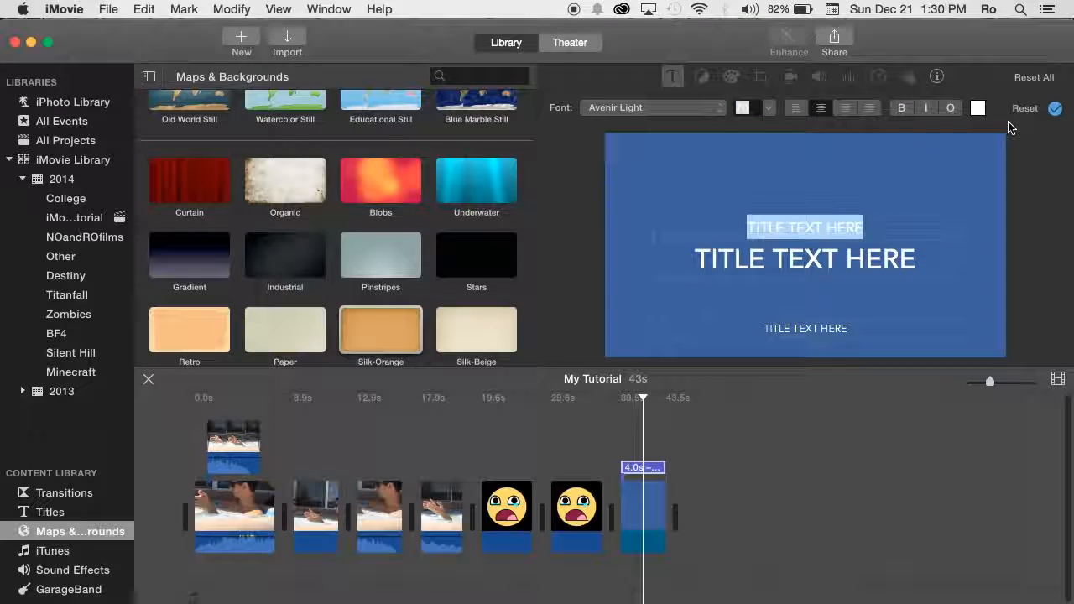
left_click(901, 108)
left_click(901, 109)
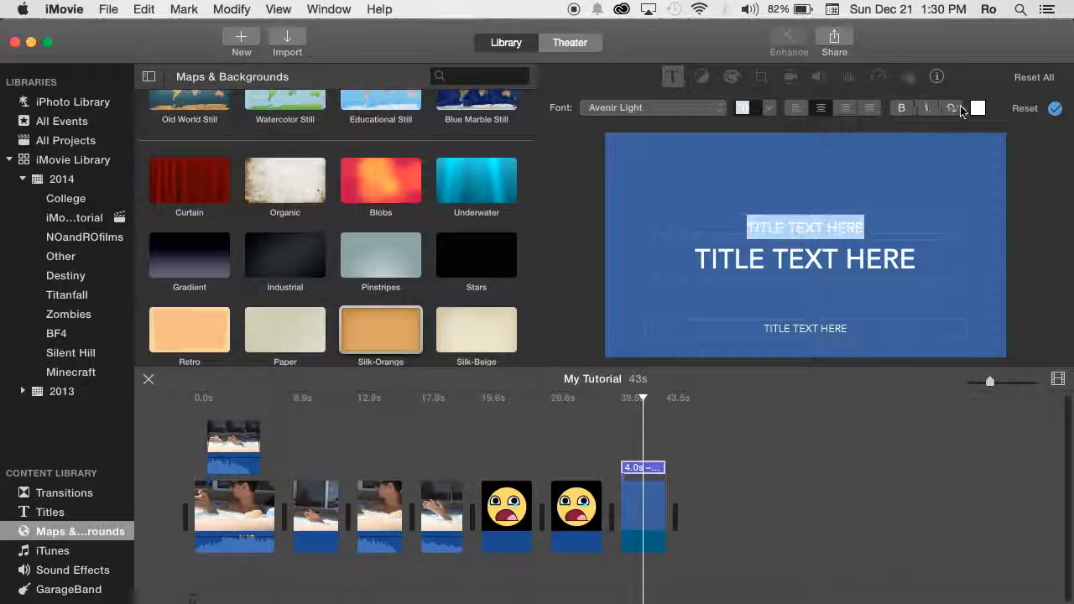
Color the end title's upper line Maraschino red and close the color picker
left_click(977, 108)
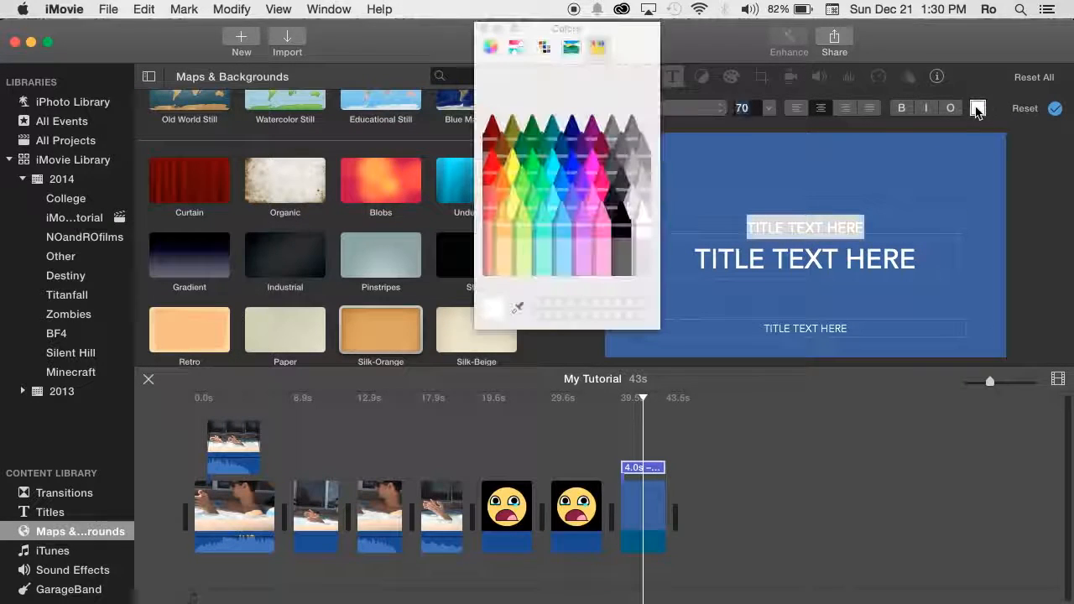
left_click(492, 167)
left_click(780, 170)
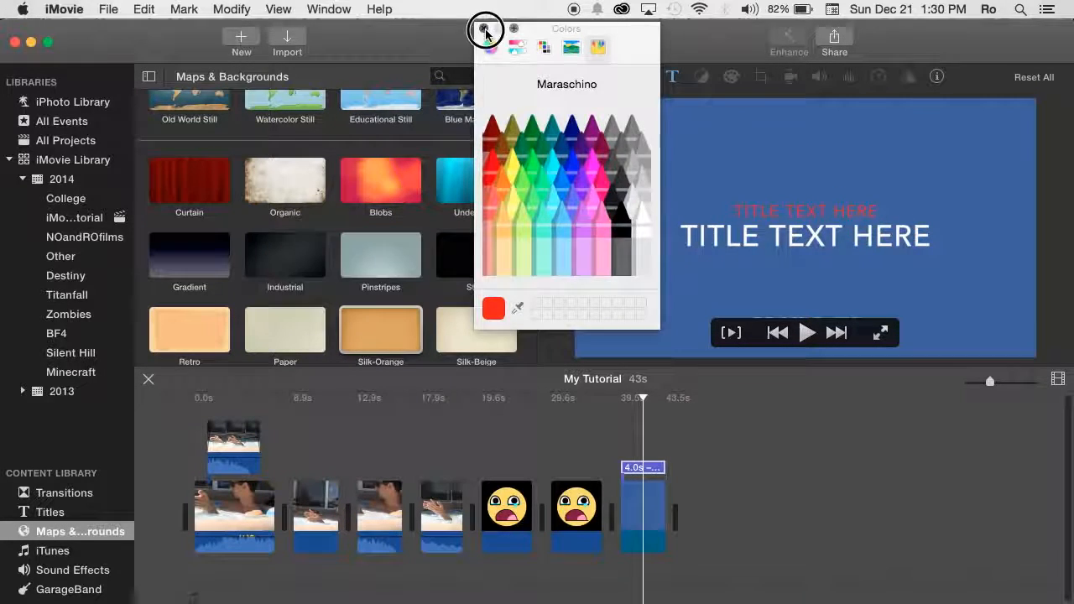
left_click(482, 28)
Replace the end title's upper line with "HELLO YOUTUBE" and finish the text edit
left_click(795, 227)
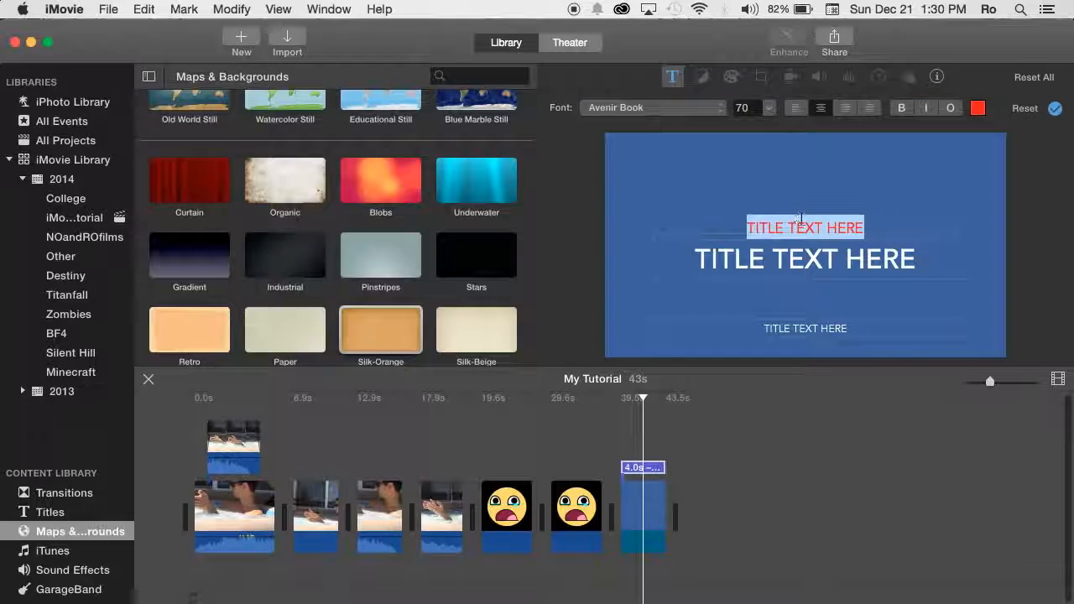
type("test")
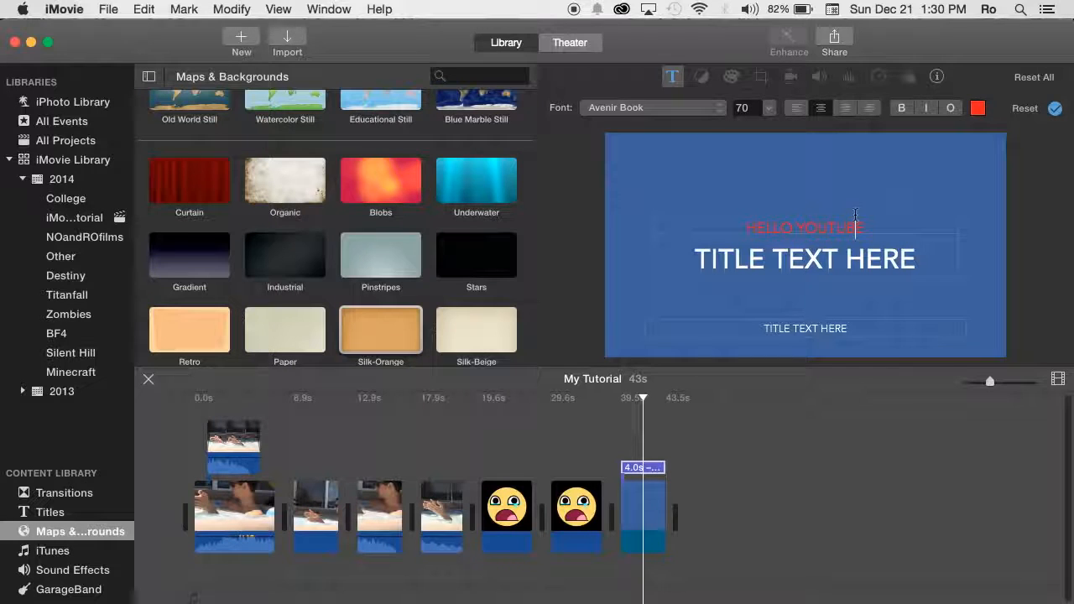
left_click(889, 193)
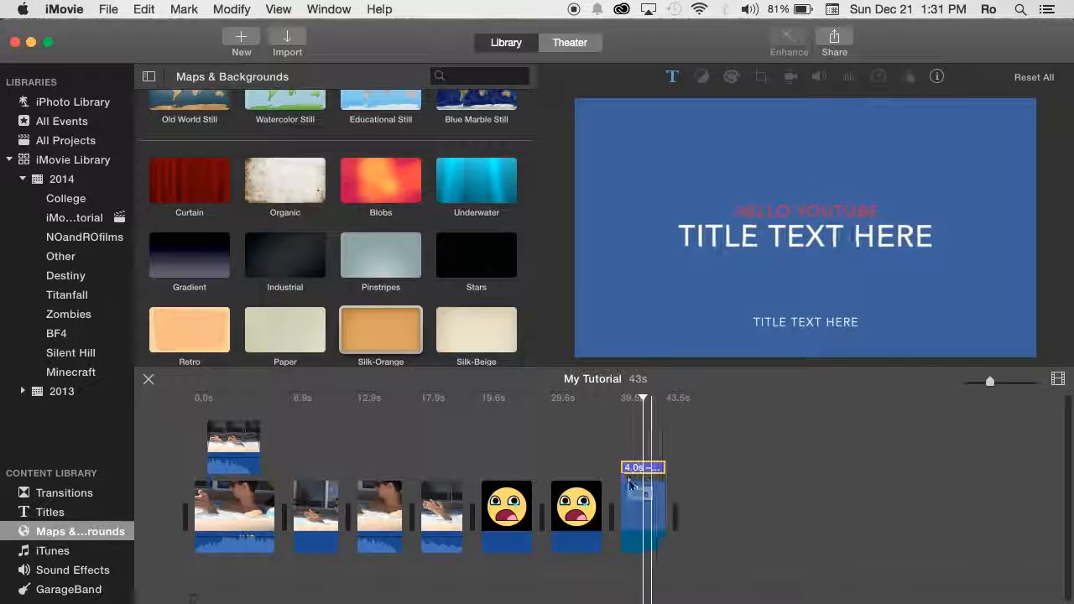
Add the White background to the end of the timeline, after the blue background clip
left_click(703, 503)
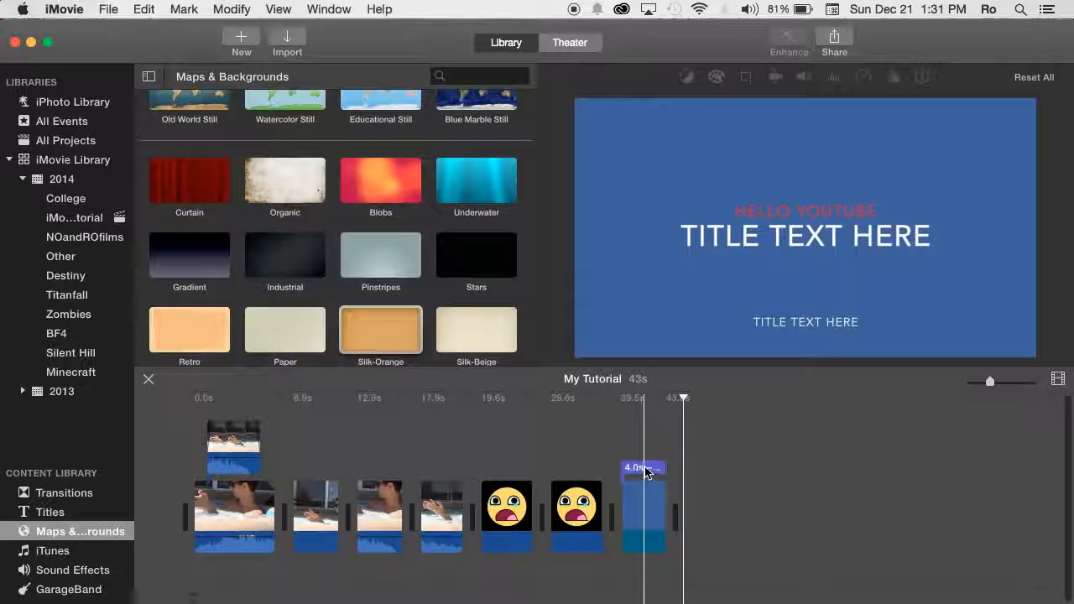
scroll(460, 327, "down", 4)
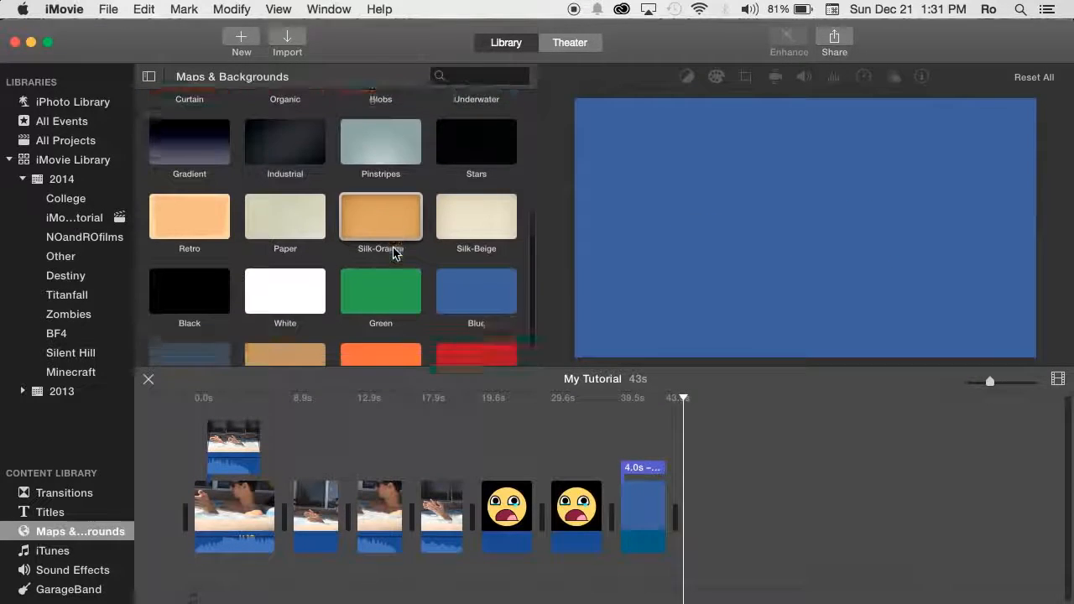
left_click(84, 531)
left_click_drag(269, 243, 712, 480)
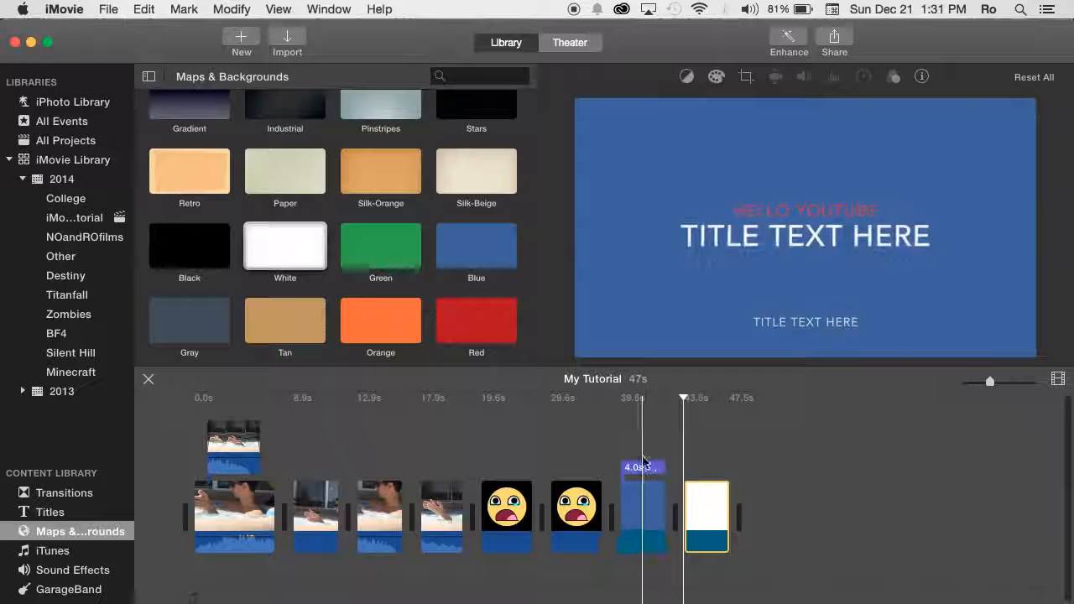
Add a Focus title above the white background clip, matching its 4.0 s length, and select that title
left_click(110, 512)
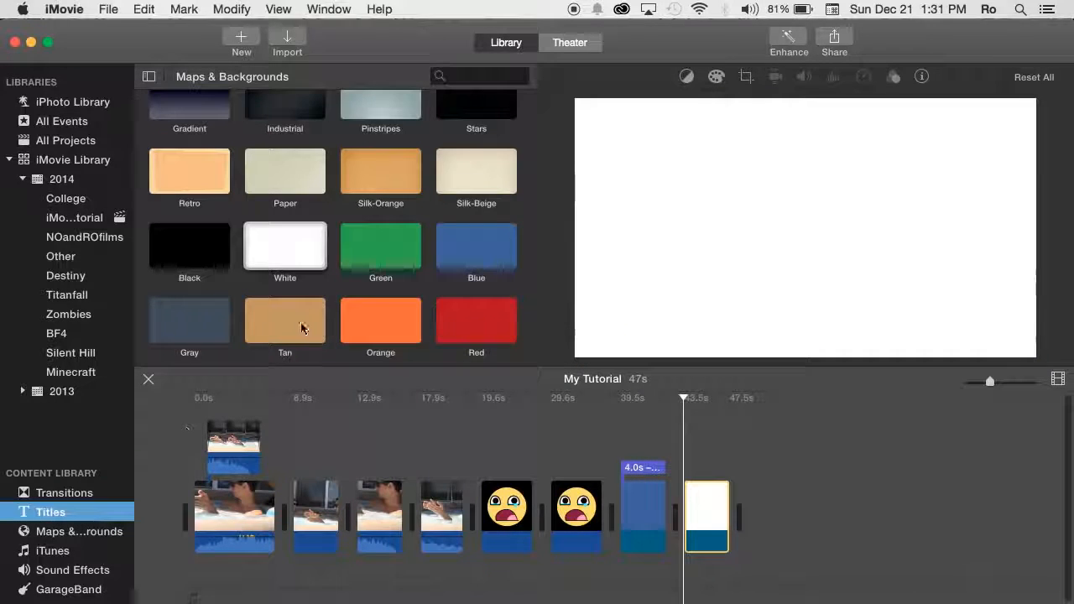
left_click_drag(411, 225, 687, 459)
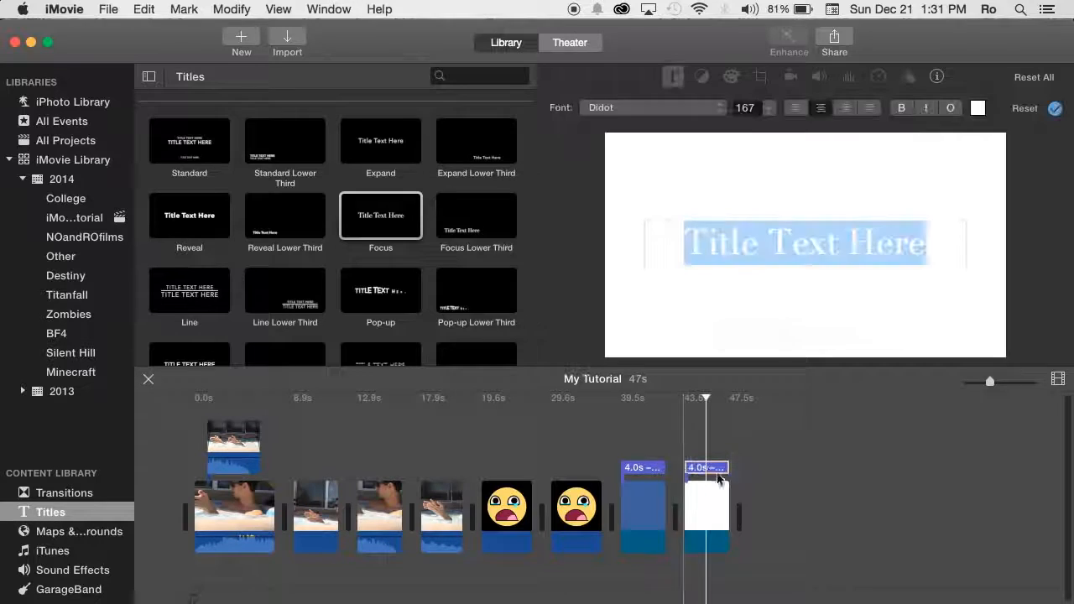
left_click(700, 488)
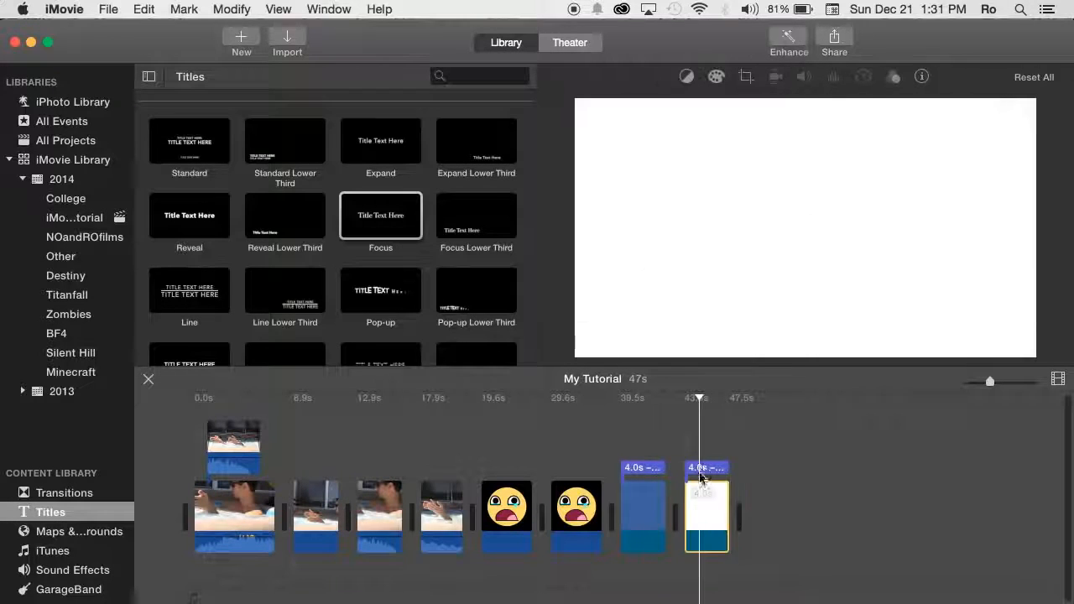
left_click(700, 468)
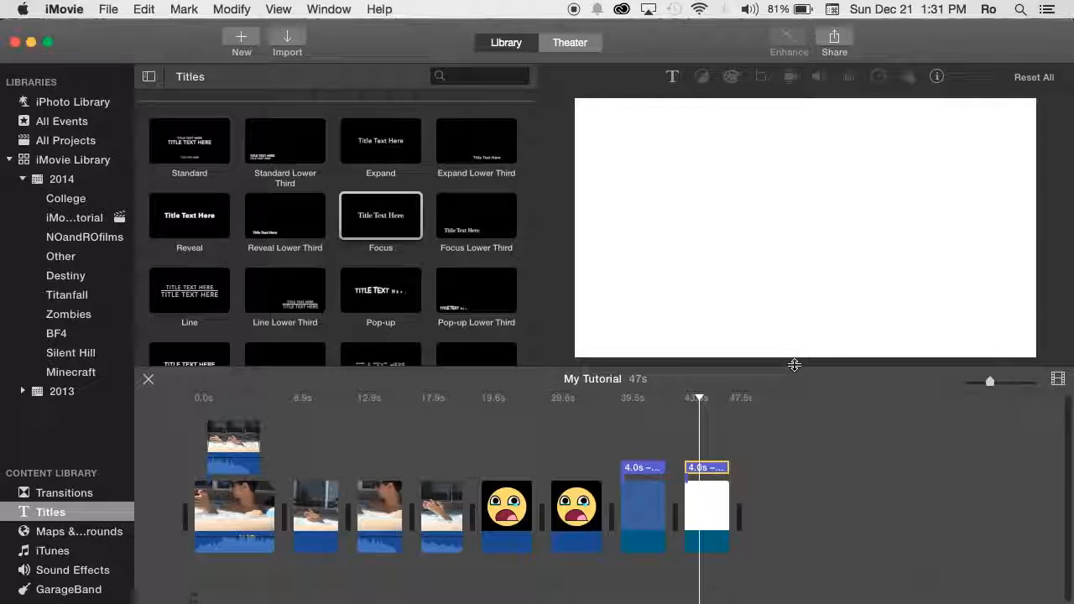